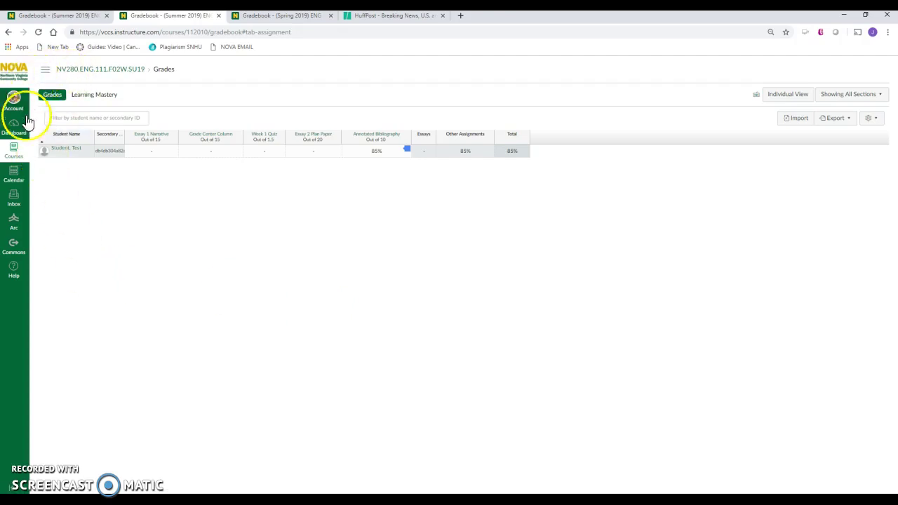
Add a new assignment named Best Essay to the Week 2 module
left_click(87, 70)
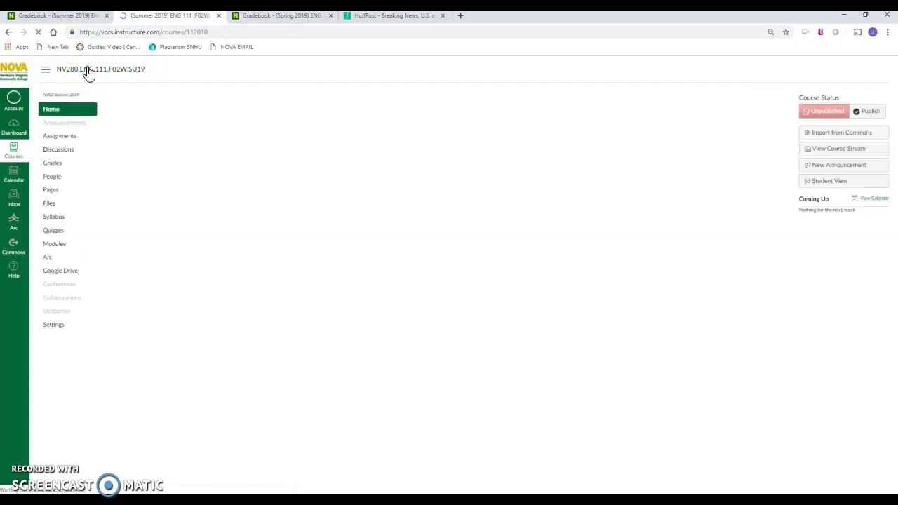
left_click(52, 244)
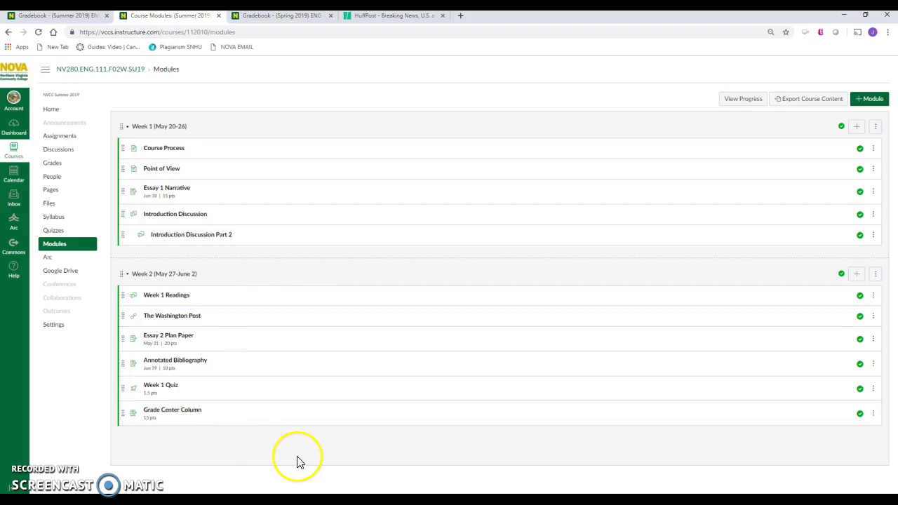
left_click(857, 274)
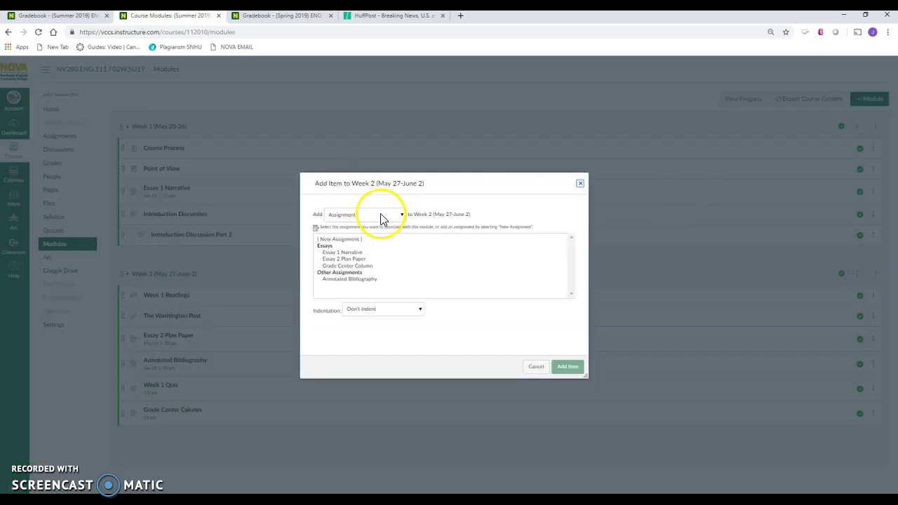
left_click(341, 213)
left_click(321, 242)
left_click(320, 242)
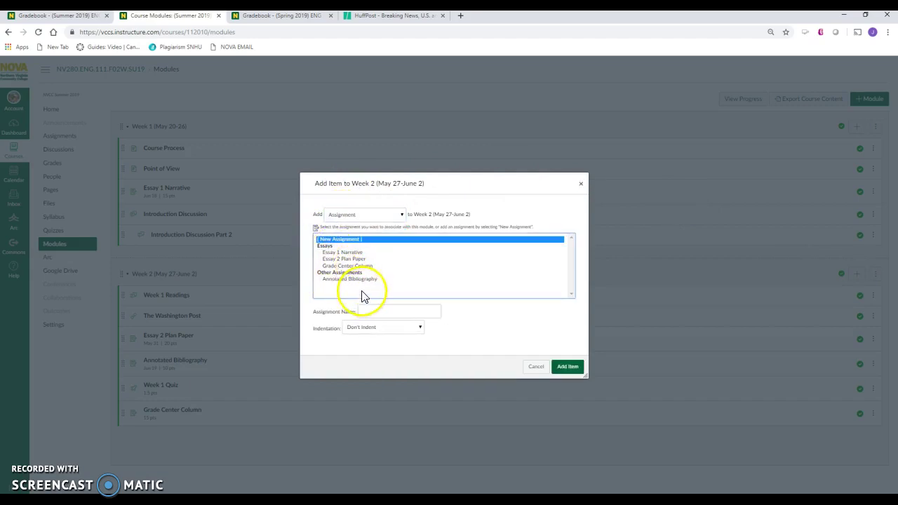
left_click(372, 325)
left_click(380, 311)
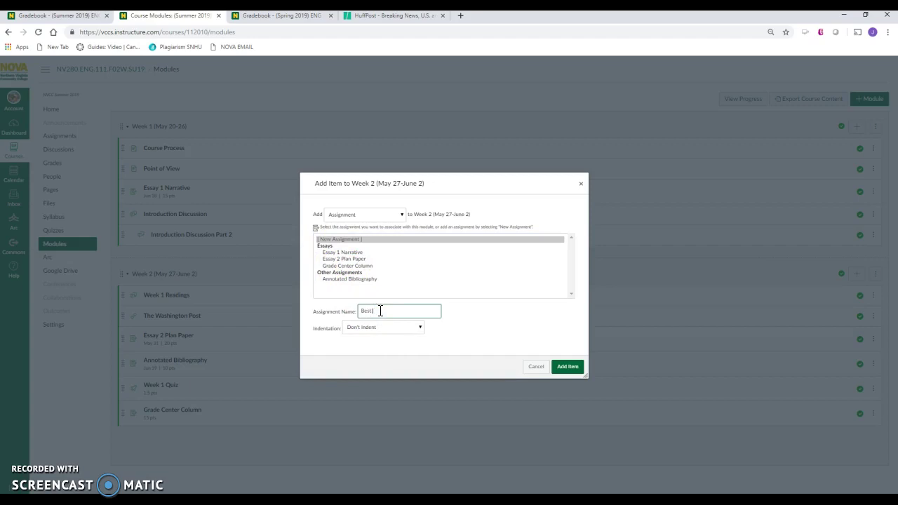
left_click(562, 369)
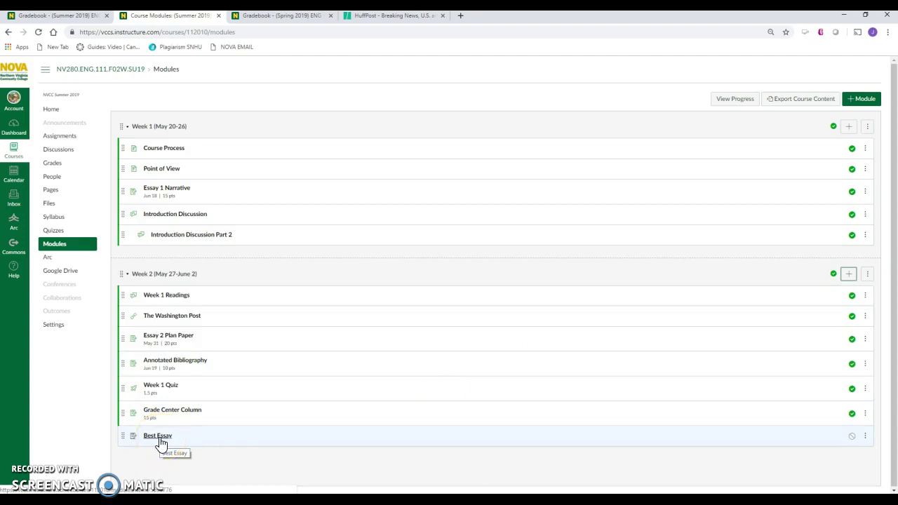
Publish the Best Essay item and open its assignment page
left_click(852, 437)
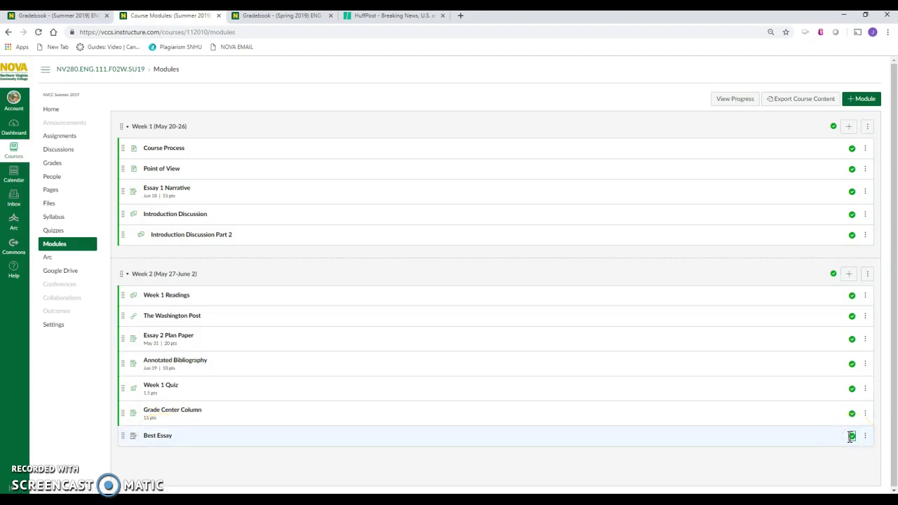
left_click(857, 441)
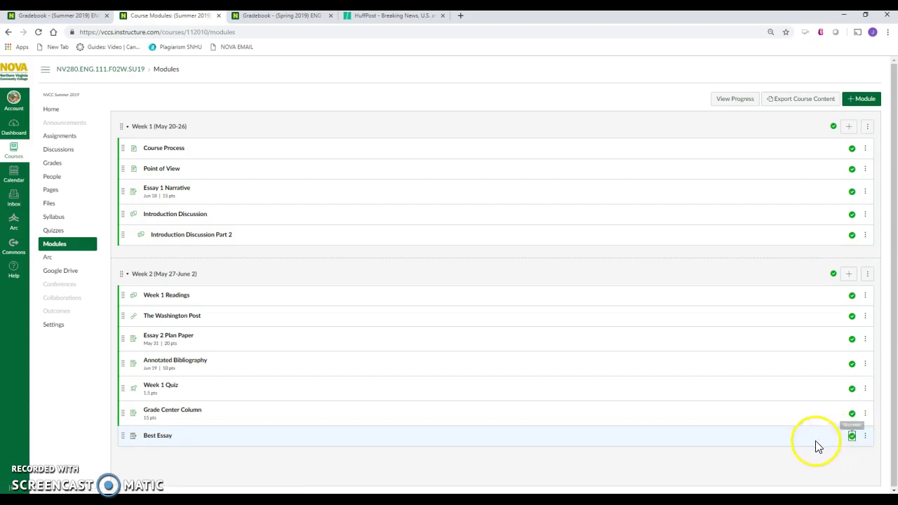
left_click(155, 438)
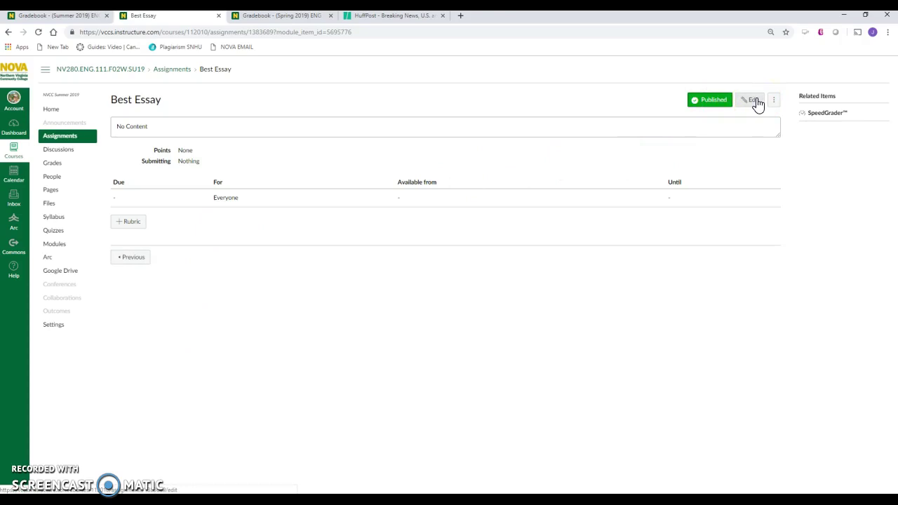
Edit Best Essay to be worth 15 points with grades shown as Percentage, and save
left_click(752, 103)
left_click(753, 103)
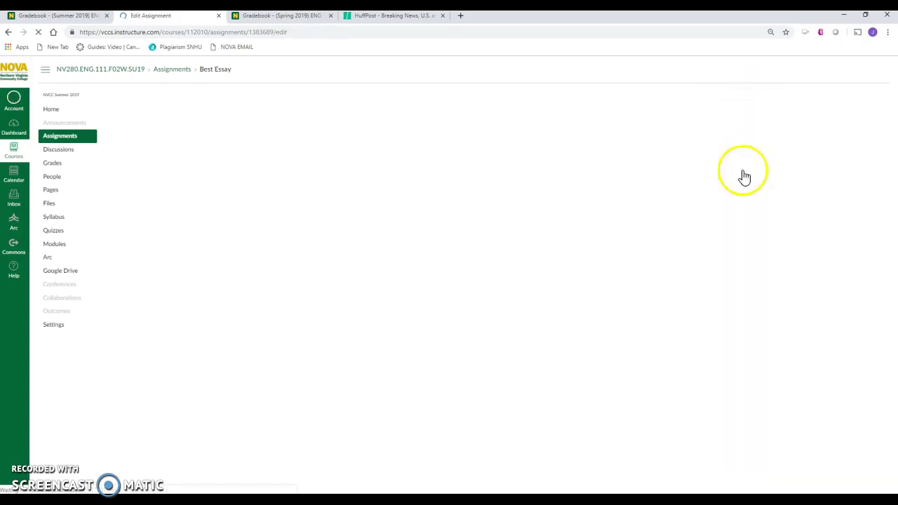
left_click(892, 251)
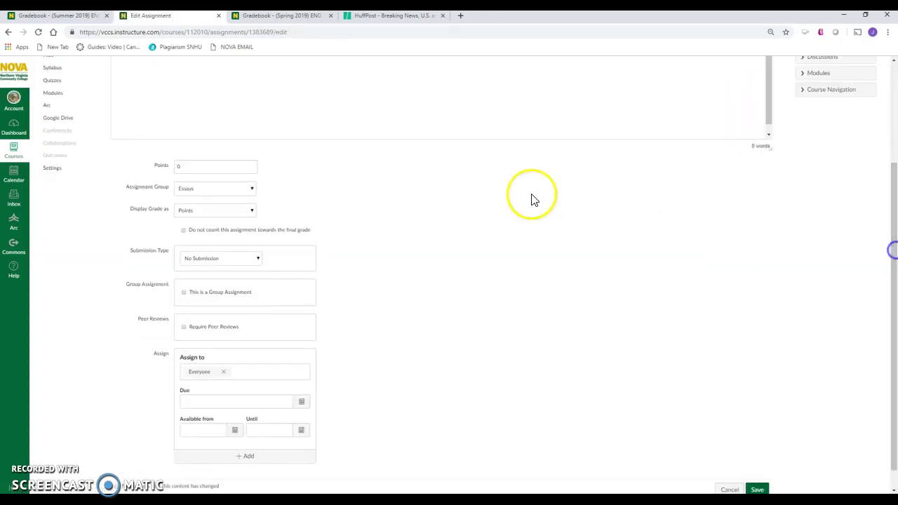
left_click(172, 167)
type("15")
left_click(206, 210)
left_click(205, 223)
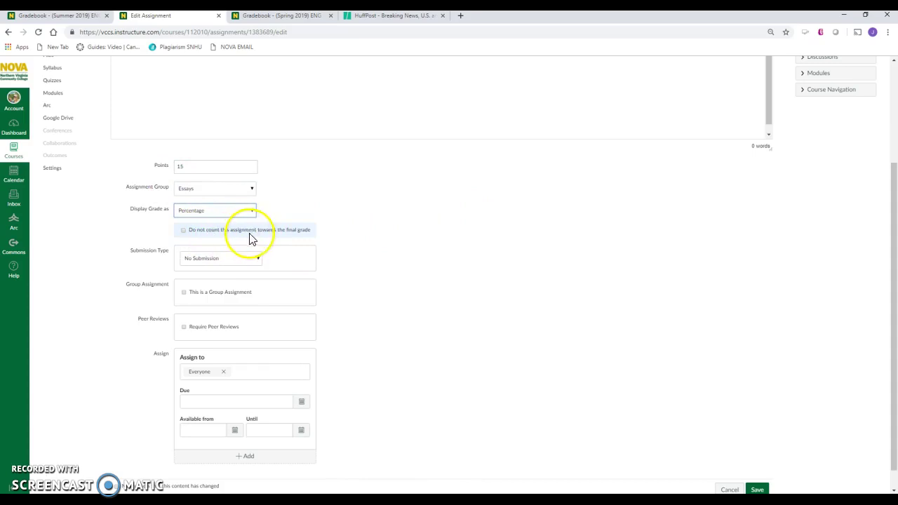
left_click(369, 280)
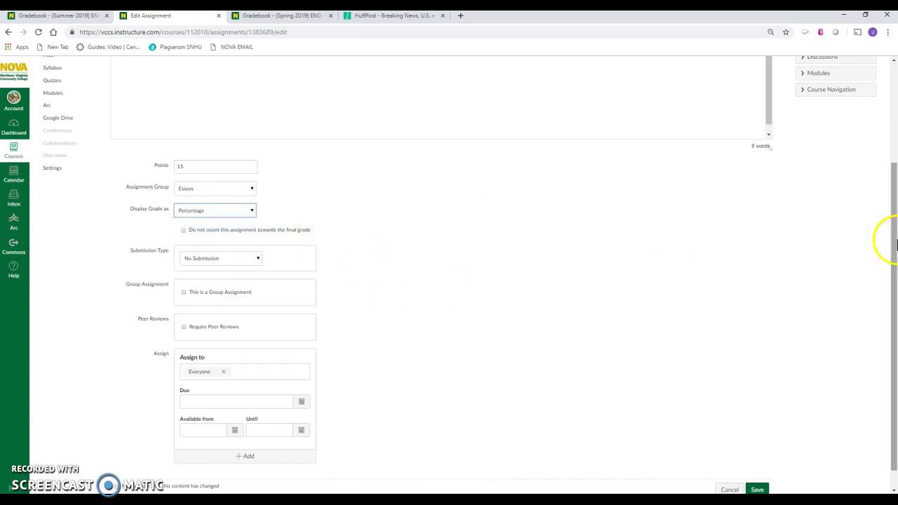
scroll(895, 241, "down", 2)
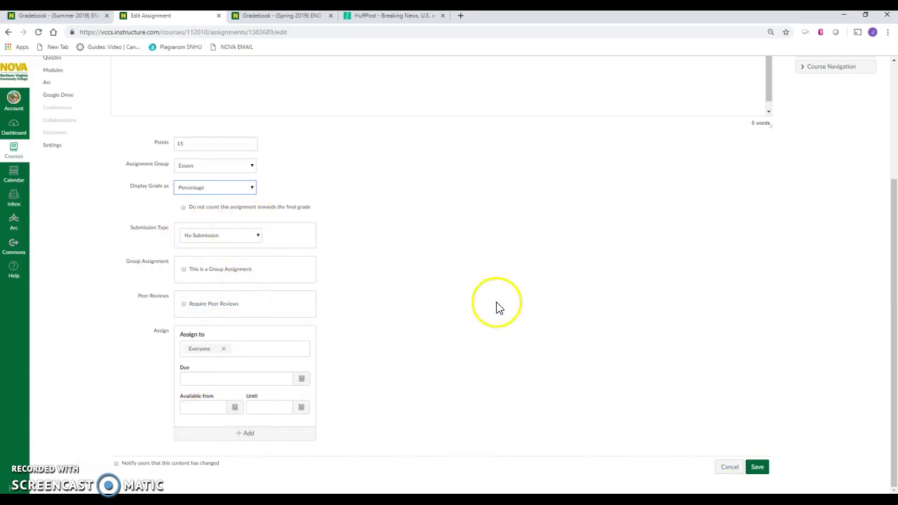
left_click(759, 467)
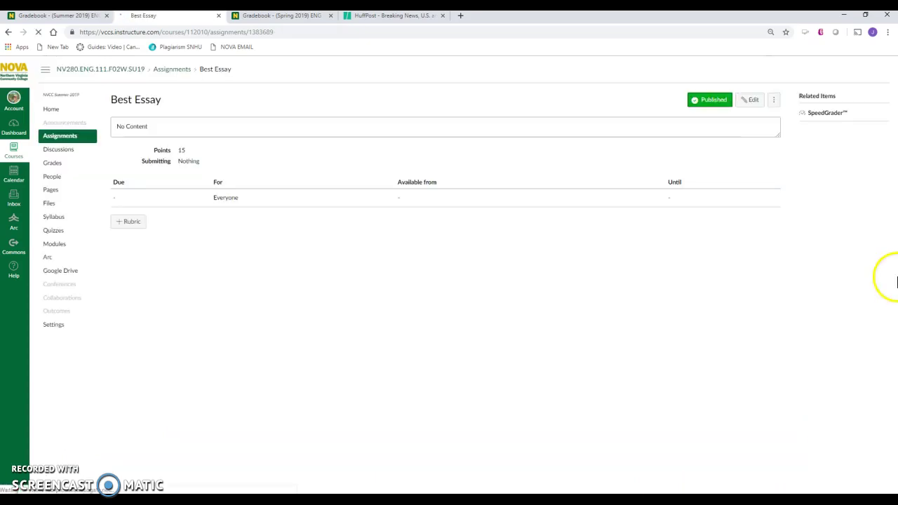
Return to the Summer 2019 gradebook, close the grade details, and reload the page to show Best Essay
left_click(284, 15)
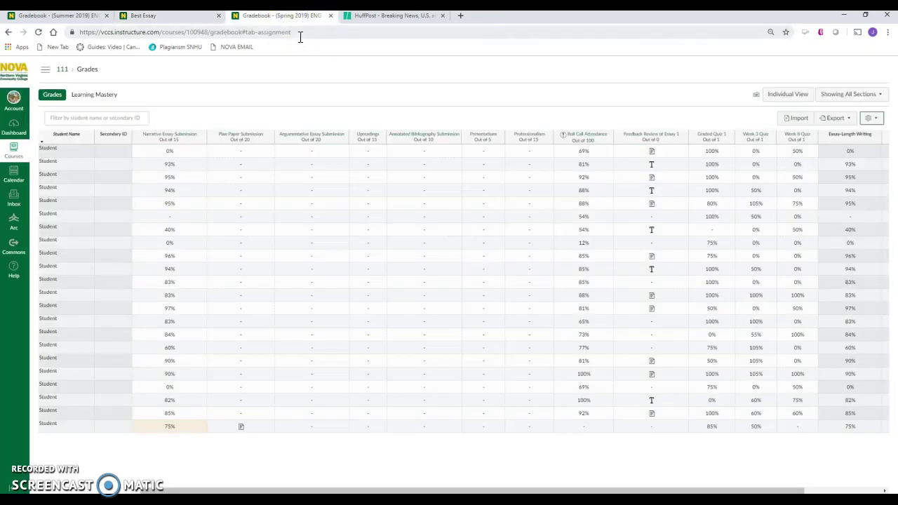
left_click(199, 16)
left_click(89, 17)
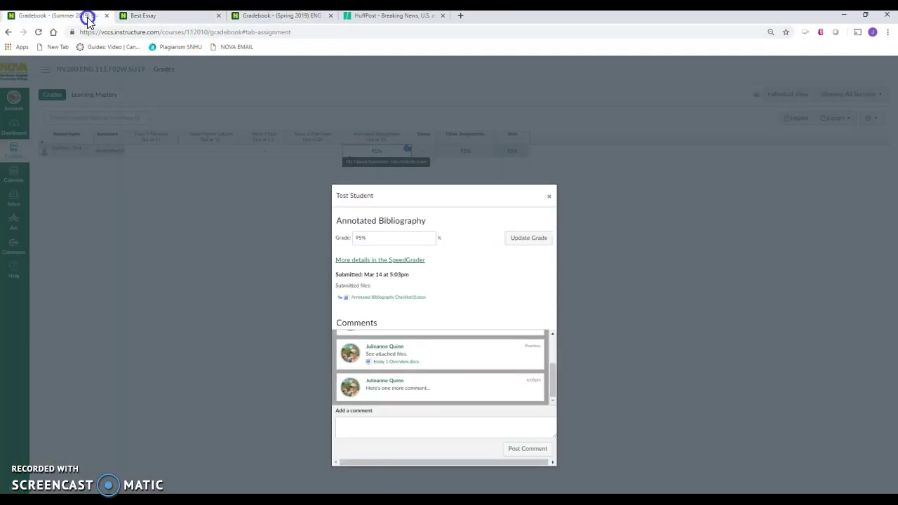
left_click(548, 197)
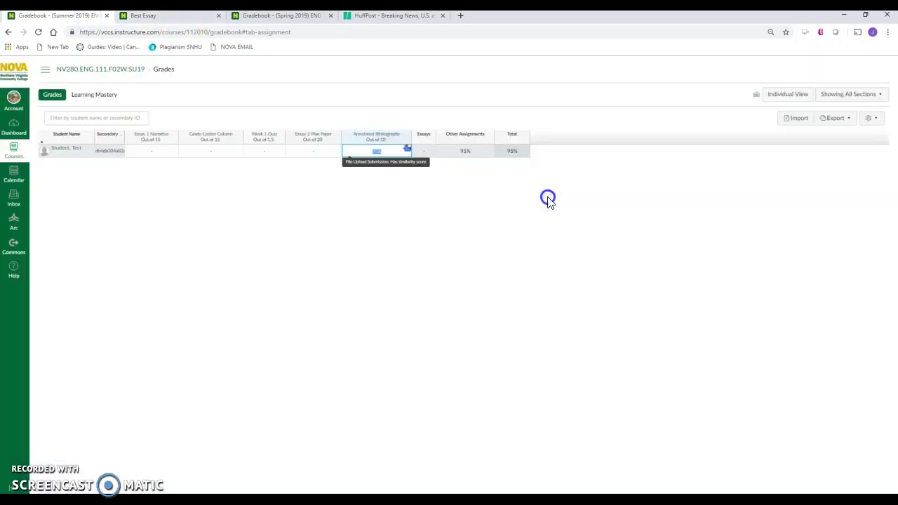
left_click(387, 32)
left_click(387, 32)
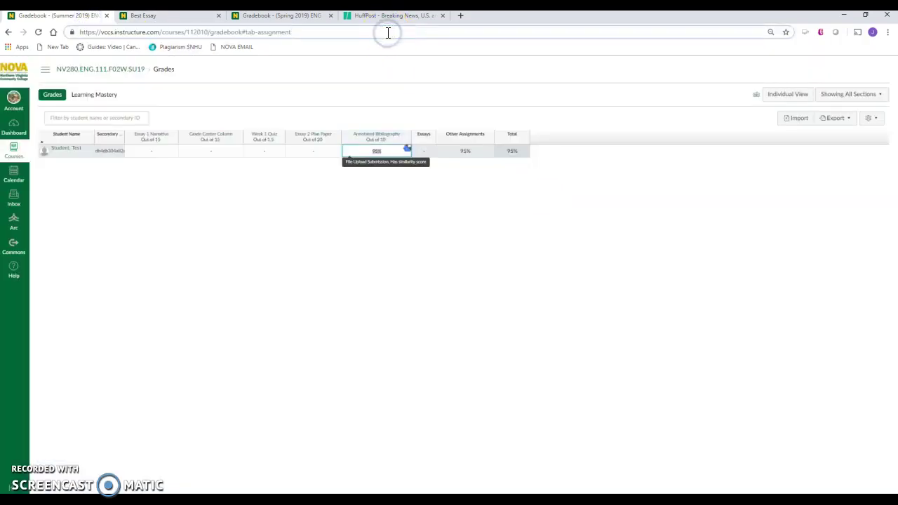
key("Return")
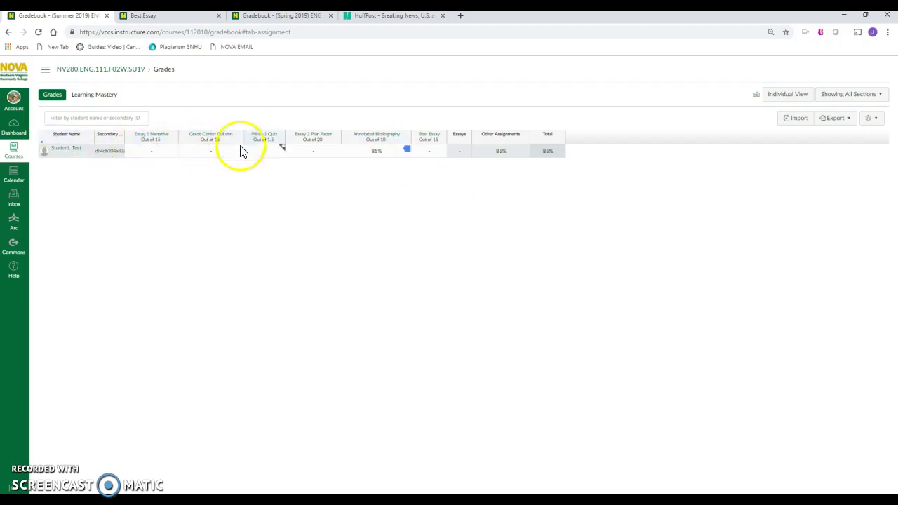
mouse_move(401, 152)
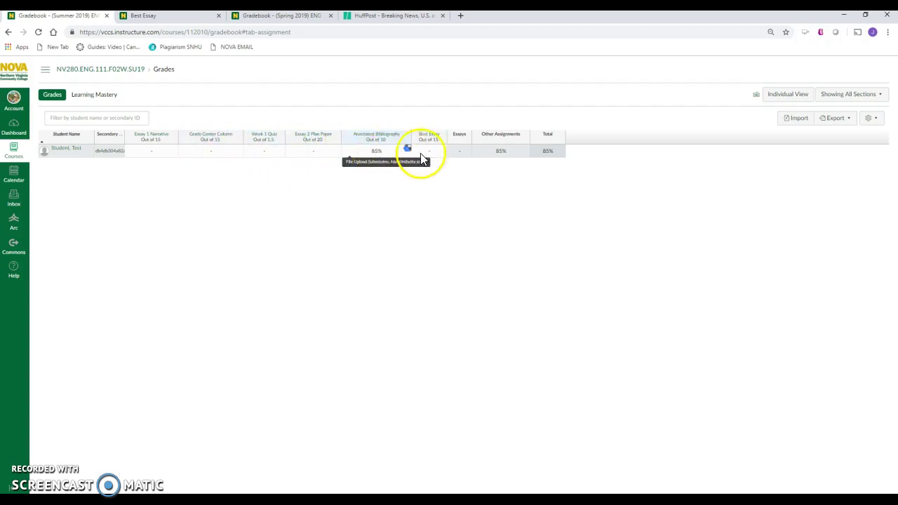
Switch to the Spring 2019 ENG gradebook browser tab
left_click(265, 18)
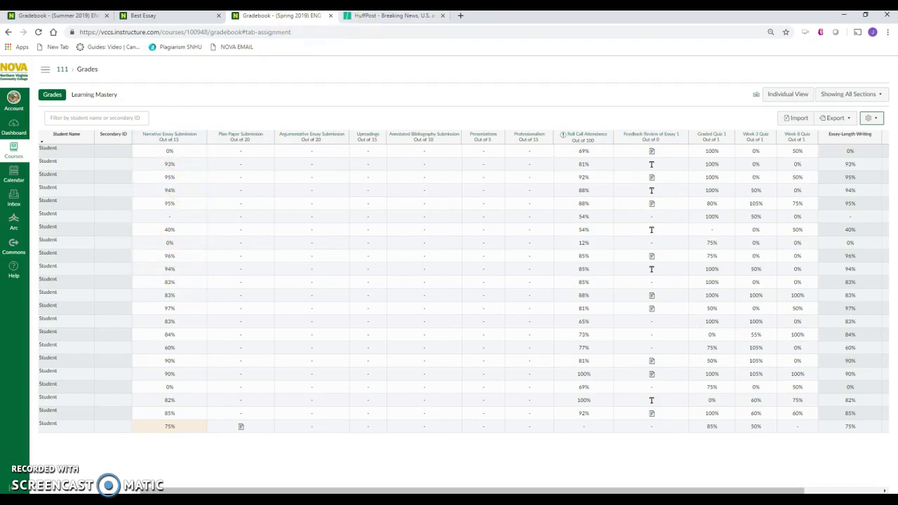
Back on the Summer 2019 gradebook, enter 850 as the student's Annotated Bibliography grade
left_click(174, 20)
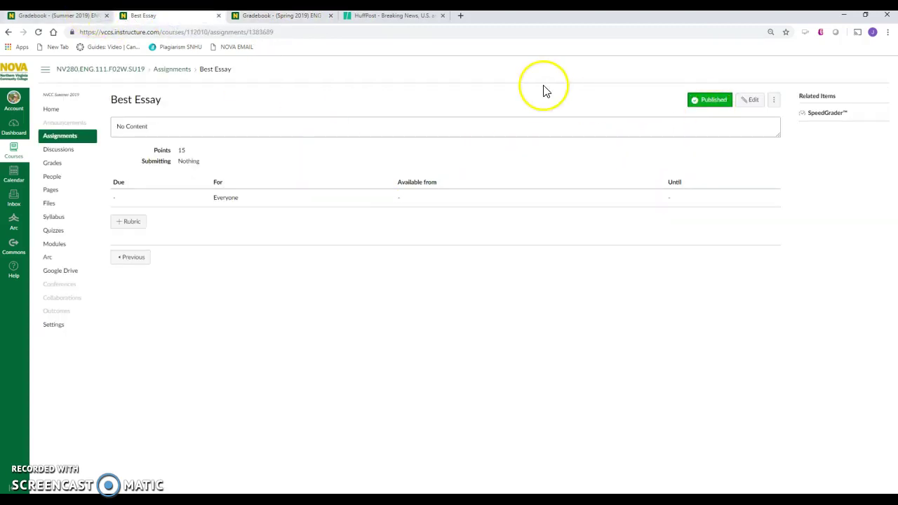
left_click(75, 15)
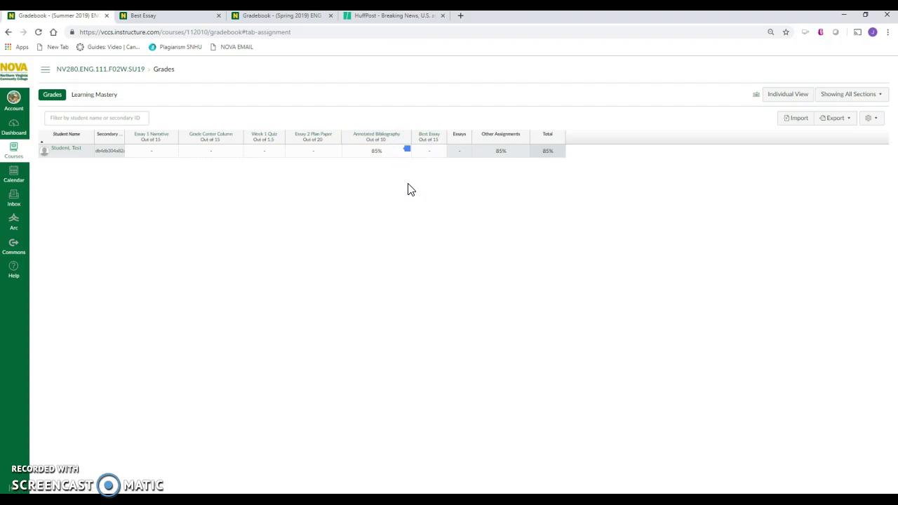
left_click(410, 151)
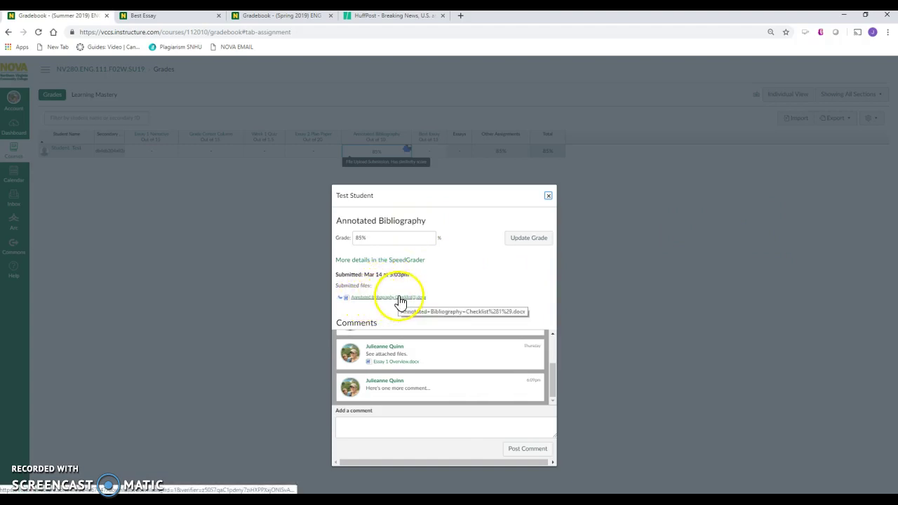
left_click(352, 237)
key("BackSpace")
type("85")
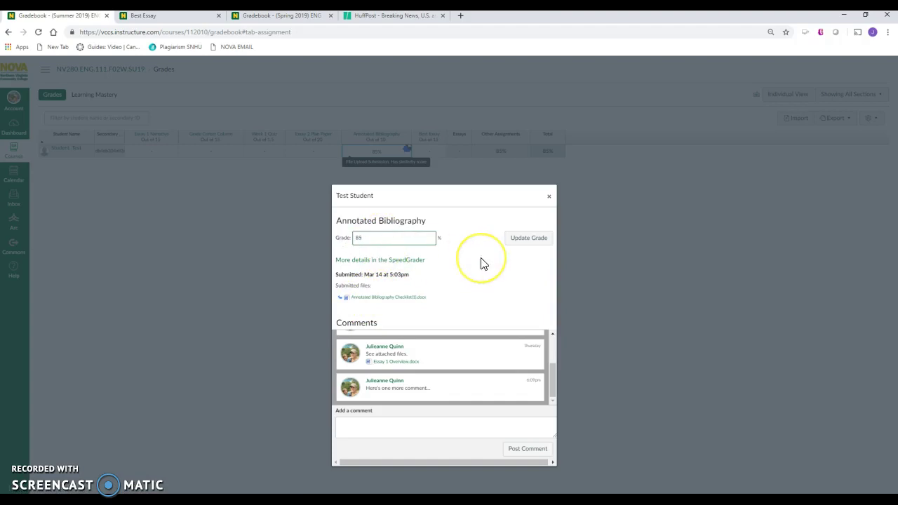
type("0")
key("Return")
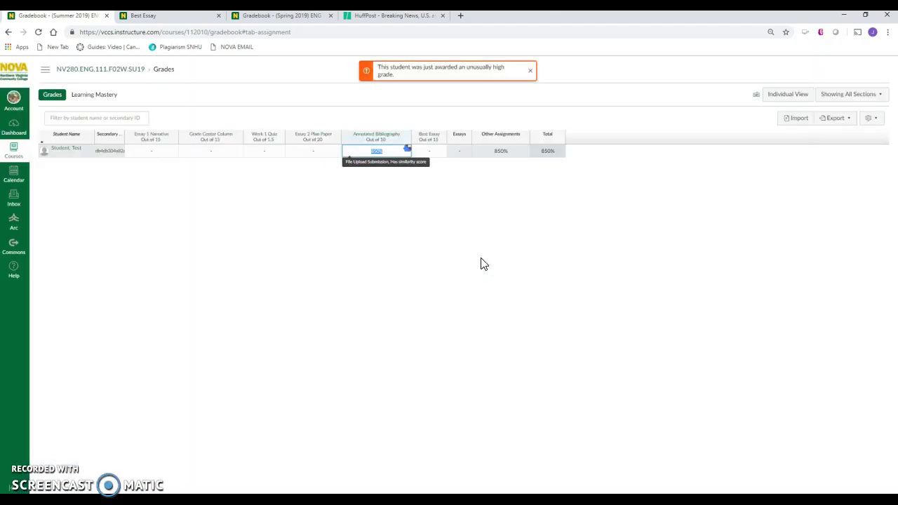
left_click(482, 263)
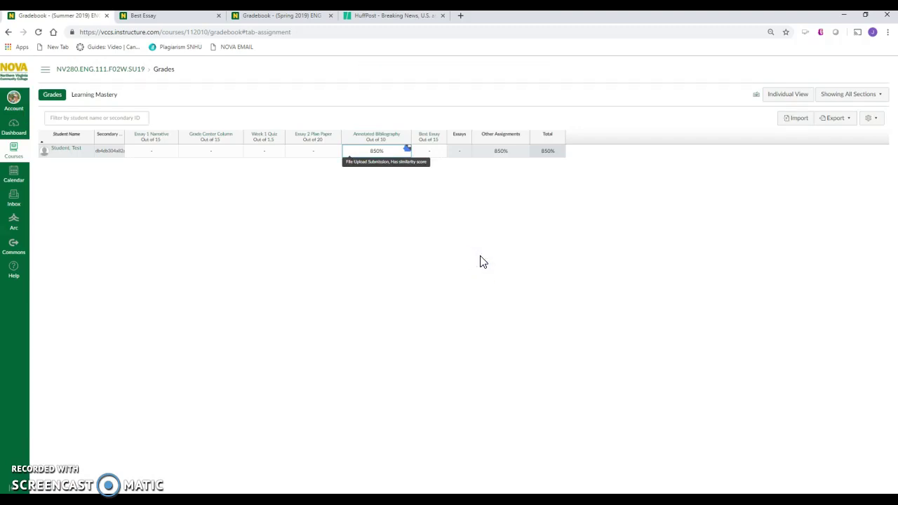
Correct the mistaken 850% Annotated Bibliography grade to 85%
left_click(406, 150)
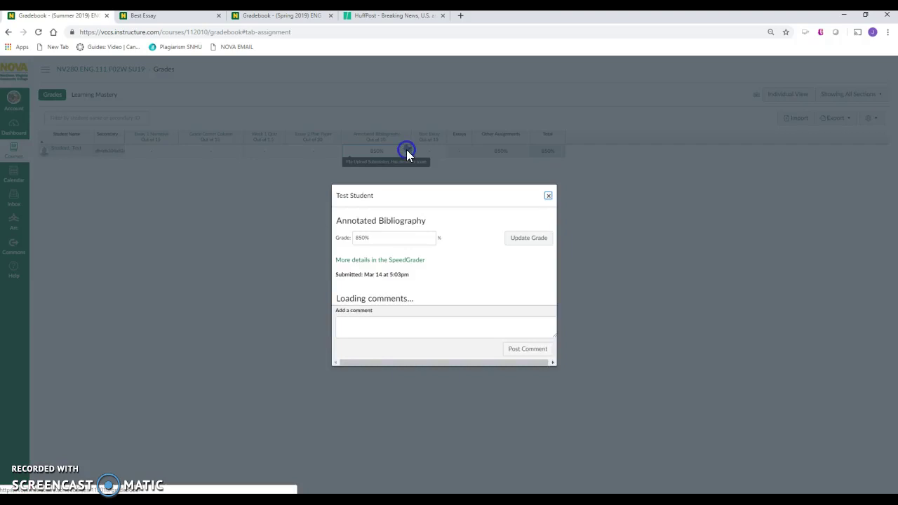
left_click(365, 237)
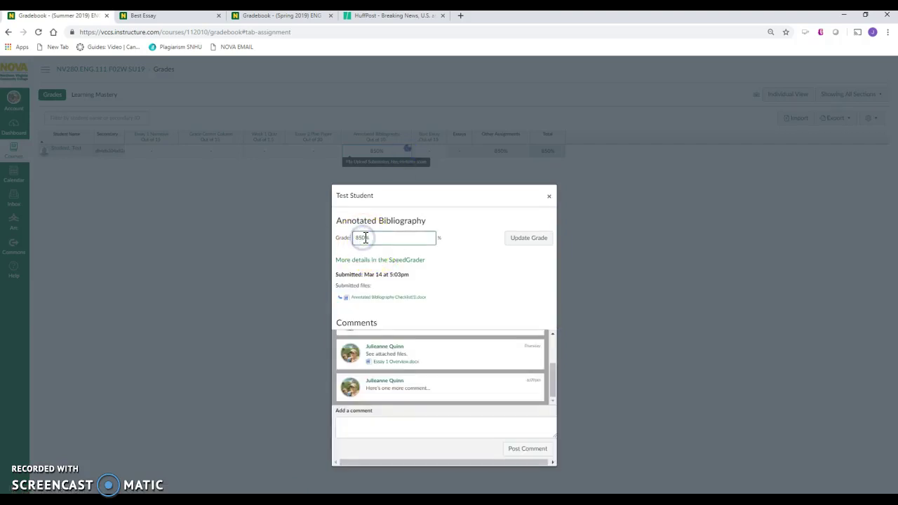
key("BackSpace")
key("BackSpace")
key("Return")
left_click(435, 249)
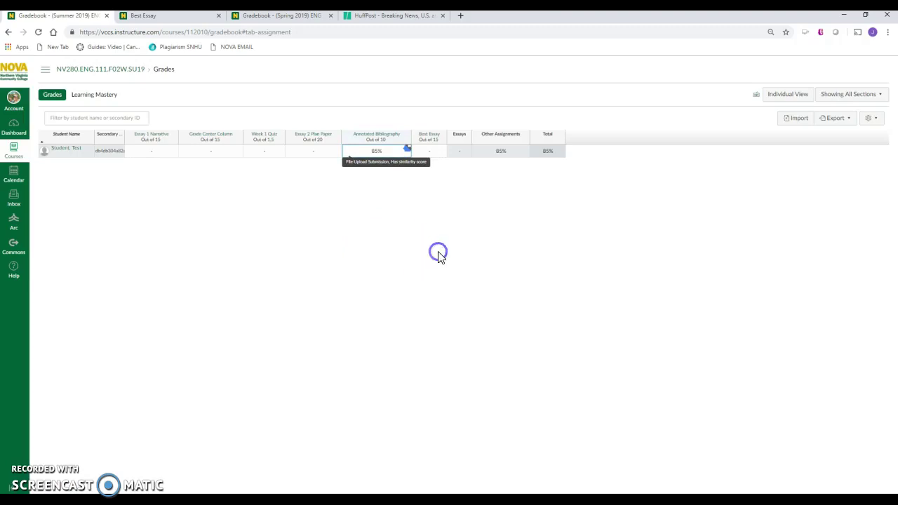
Post the comment "One final..." on the Annotated Bibliography submission, then reopen its details
left_click(406, 149)
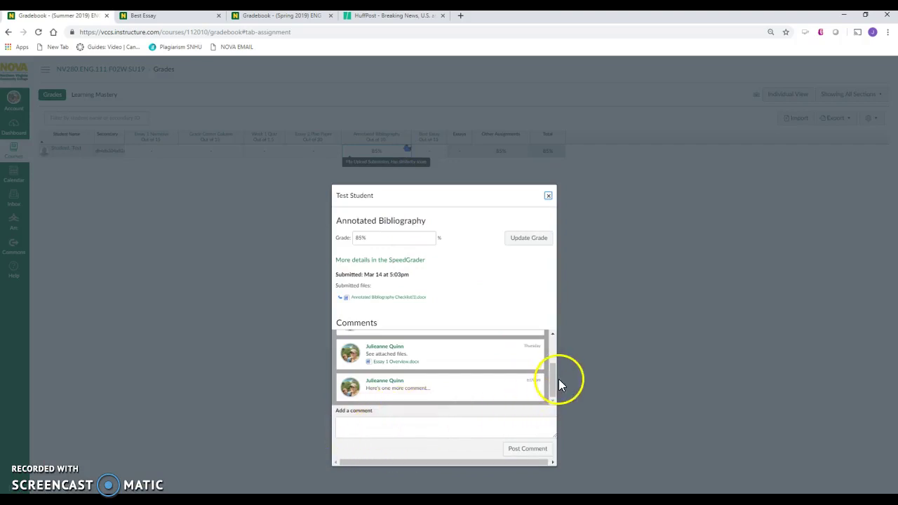
left_click_drag(553, 378, 552, 347)
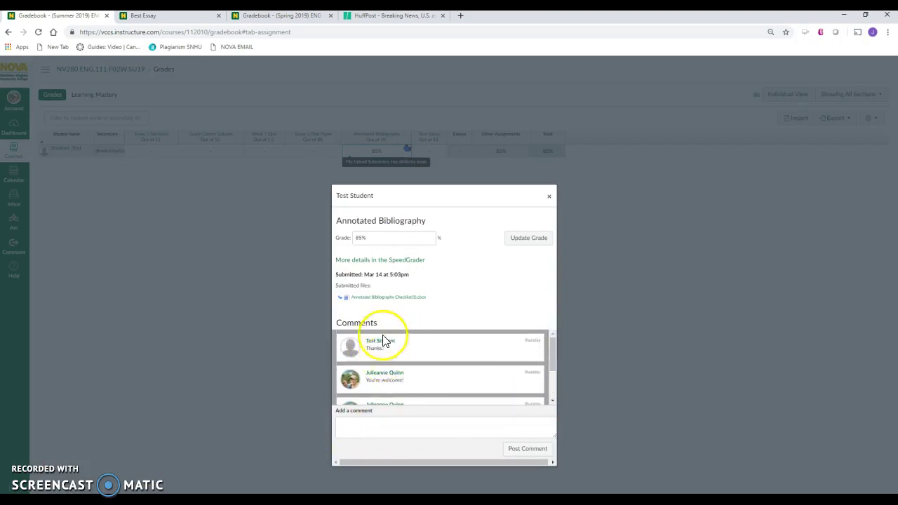
left_click_drag(553, 346, 552, 383)
left_click(411, 437)
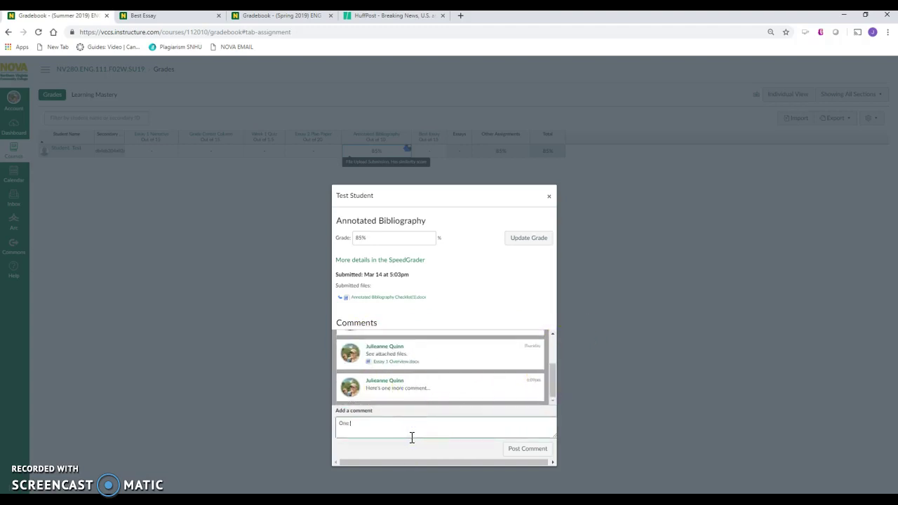
left_click(530, 448)
key("Escape")
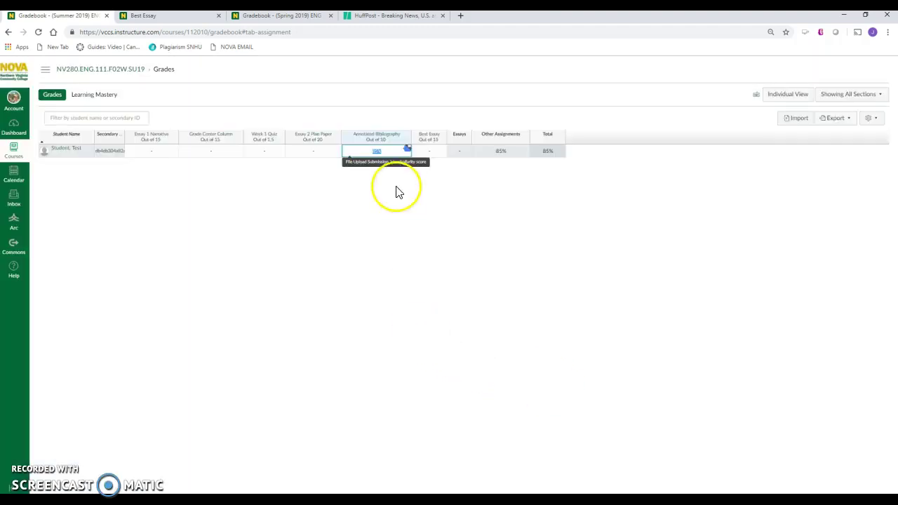
left_click(408, 150)
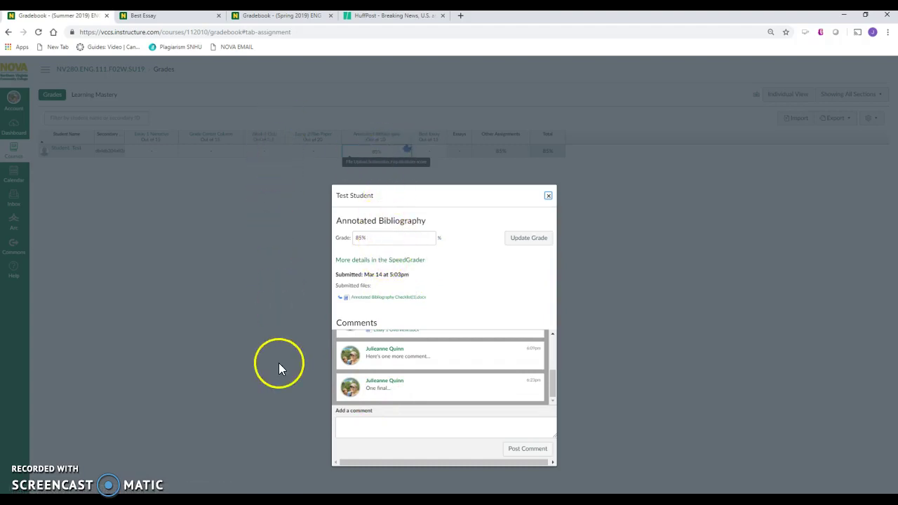
In SpeedGrader, freehand-draw a check, underline Credential of author(s), and add a question mark
left_click(395, 260)
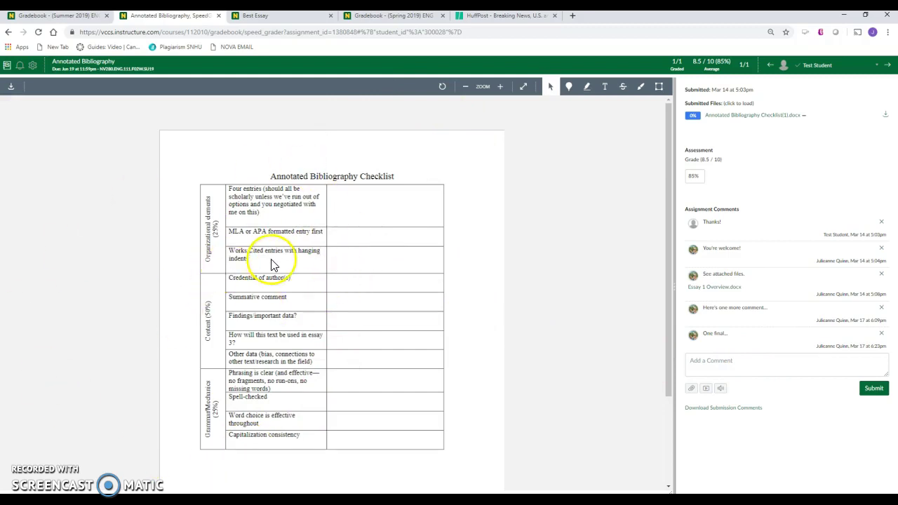
left_click(640, 86)
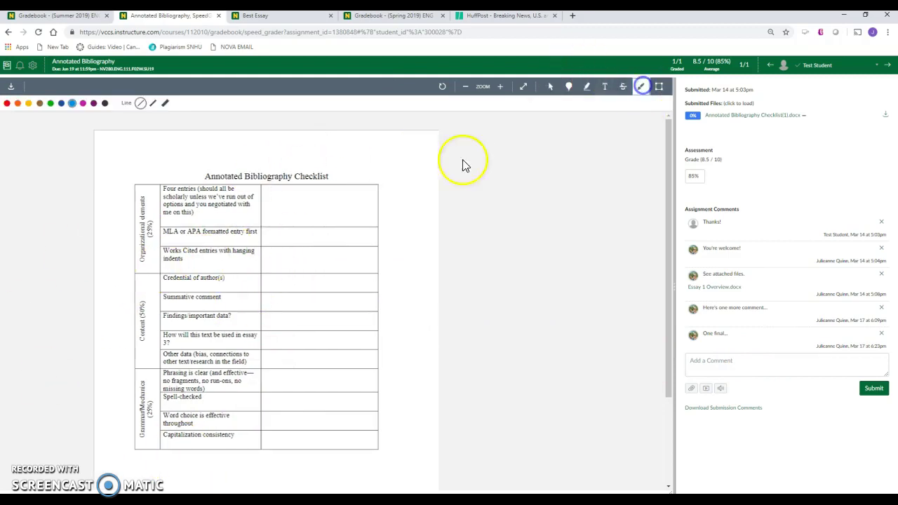
mouse_move(350, 229)
left_mouse_down()
mouse_move(355, 242)
mouse_move(395, 174)
left_mouse_up()
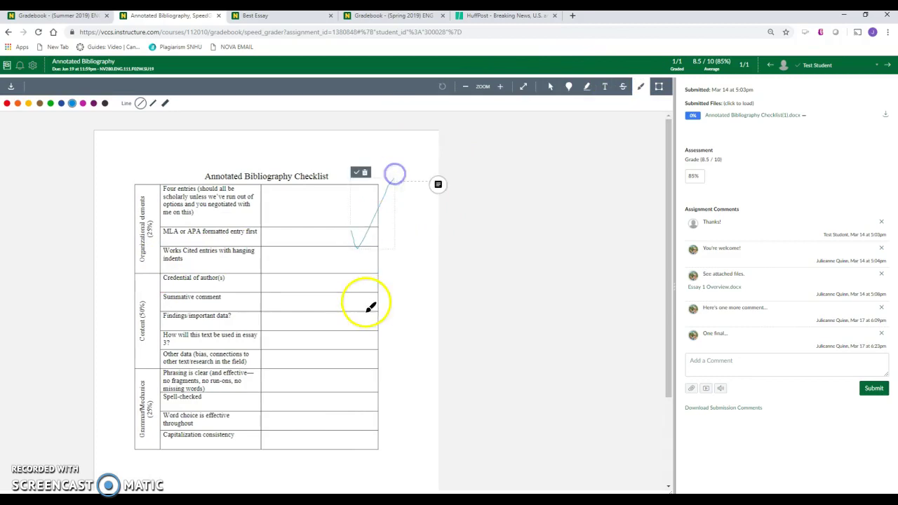
left_click(292, 271)
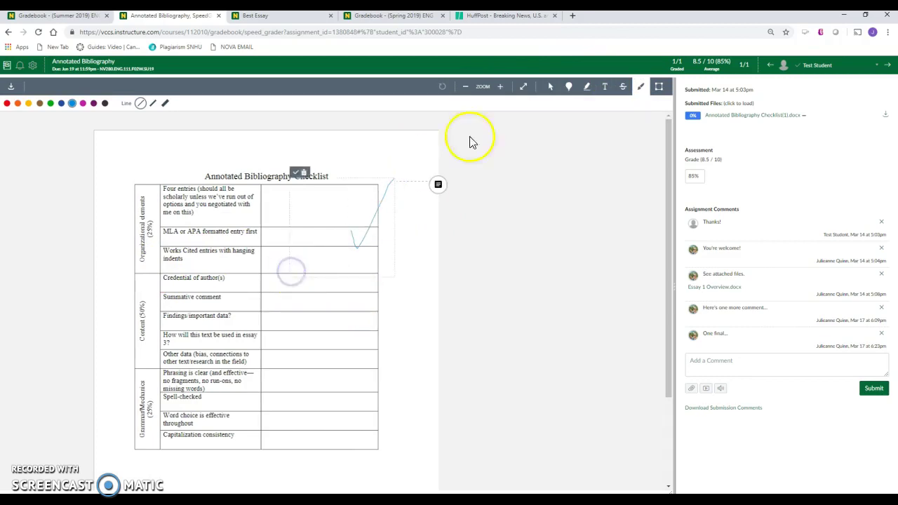
left_click_drag(163, 283, 242, 280)
left_click(116, 301)
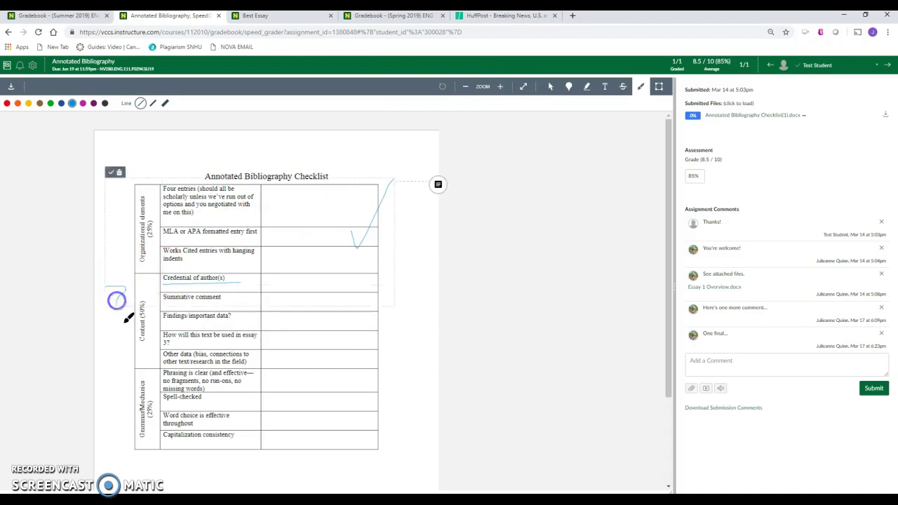
left_click(120, 315)
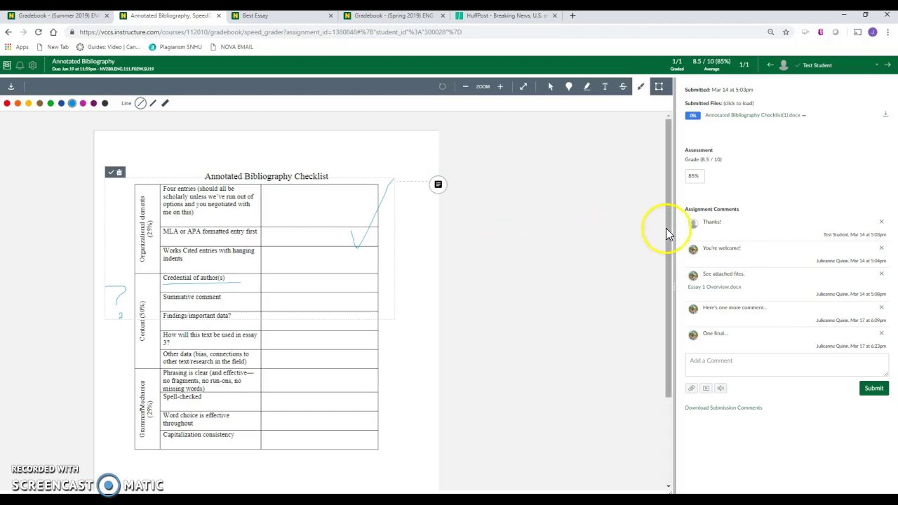
left_click(691, 177)
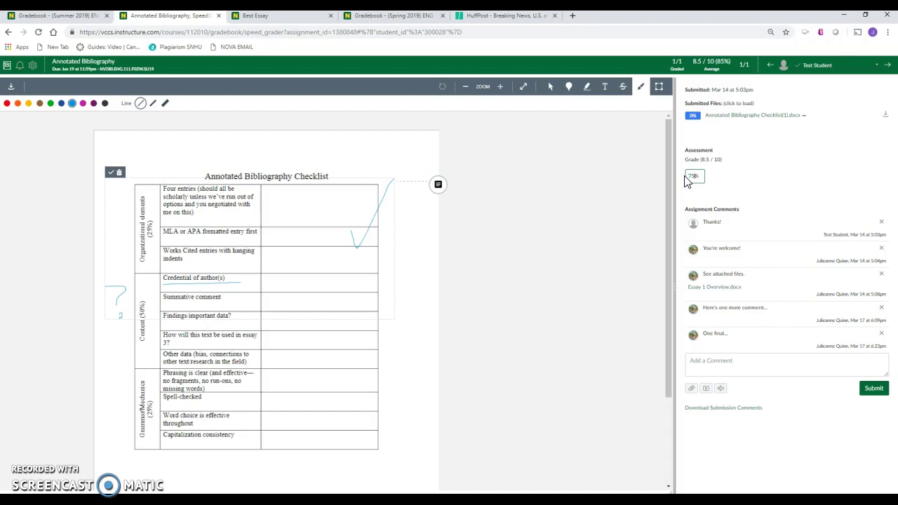
Commit 75% as the Annotated Bibliography grade, giving a 7.5 / 10 score
key("Return")
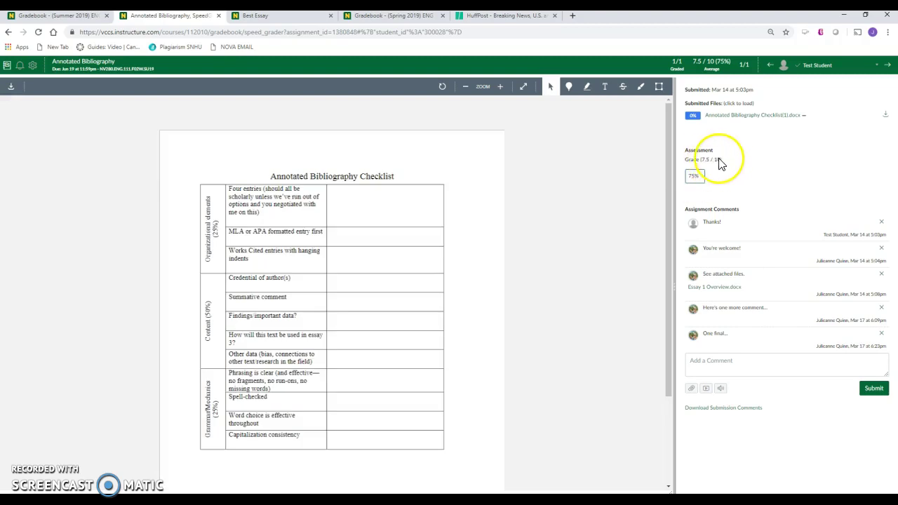
left_click(692, 177)
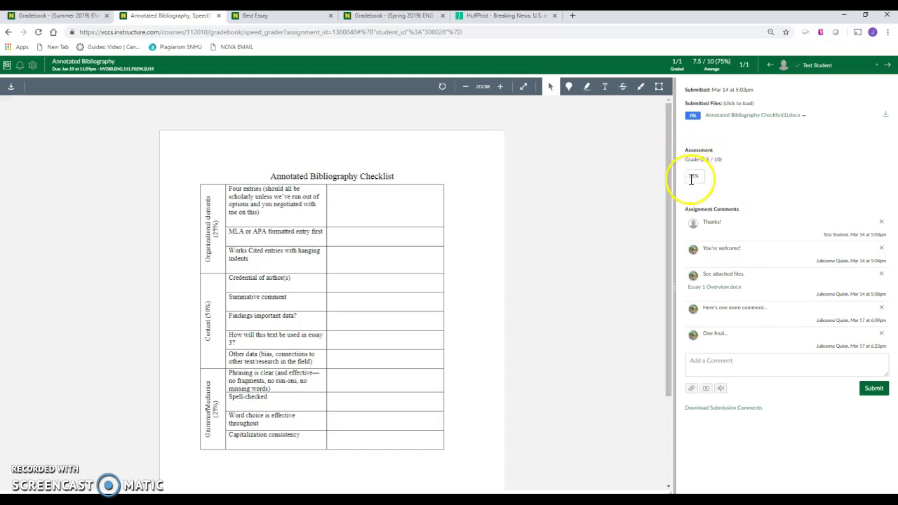
left_click(692, 176)
left_click(714, 188)
left_click(714, 191)
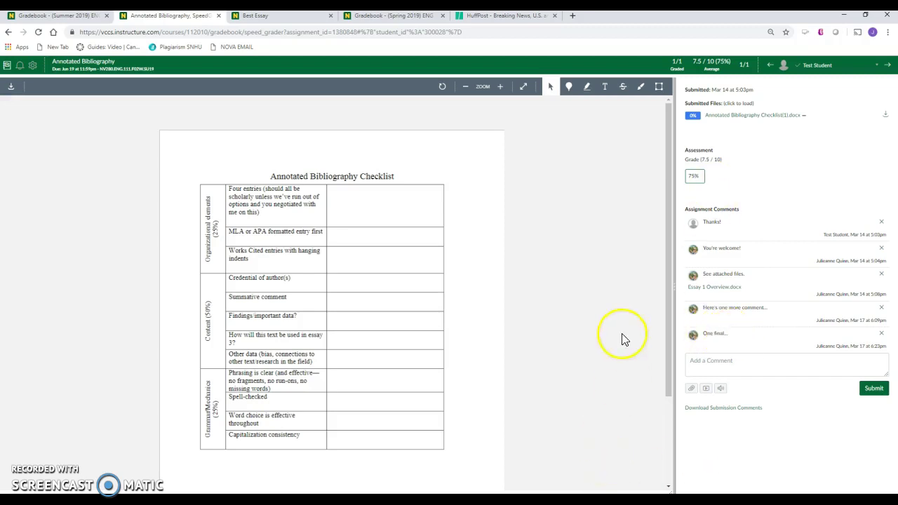
left_click(589, 307)
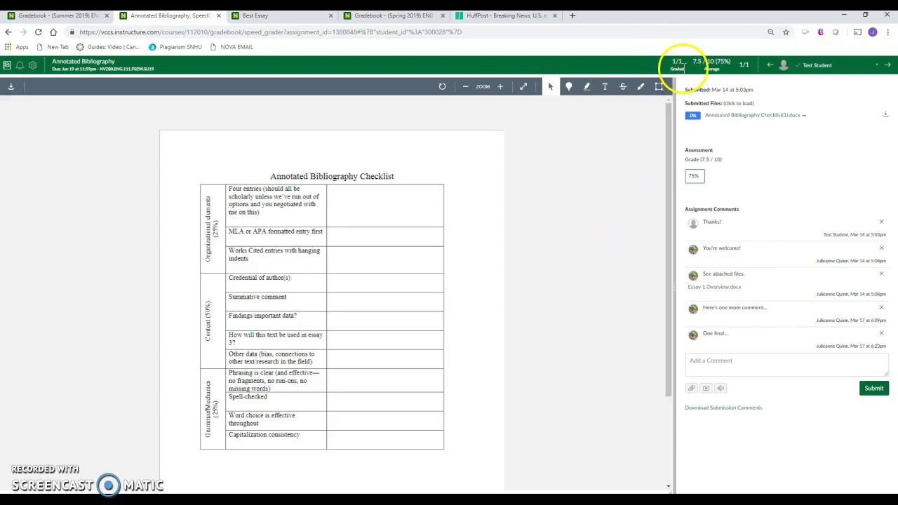
left_click_drag(693, 61, 726, 60)
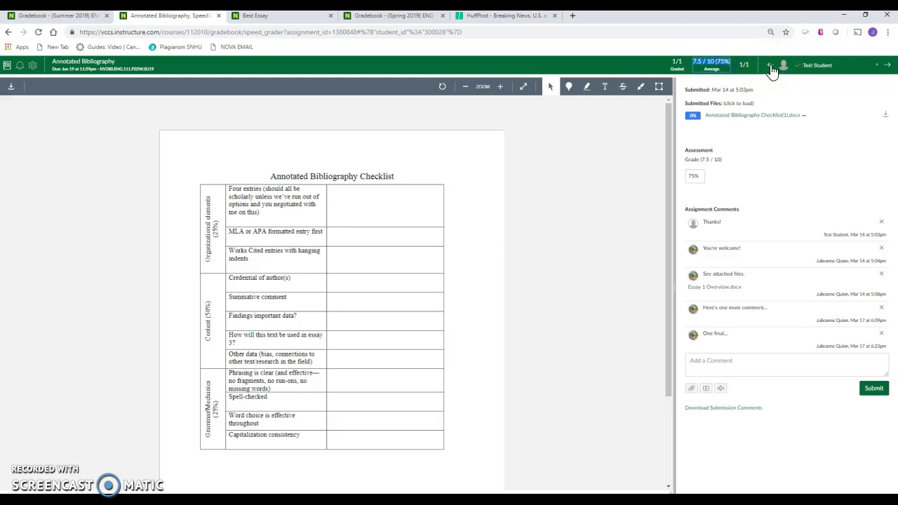
left_click(877, 65)
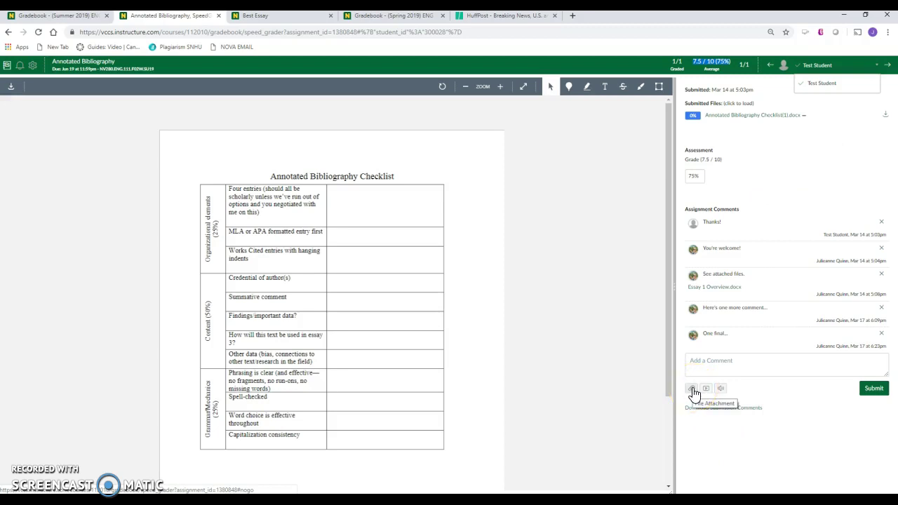
Post a feedback comment starting "Hey," with Essay 1 Overview.docx attached
left_click(715, 359)
type("Hey, you did X and Y in your submission...")
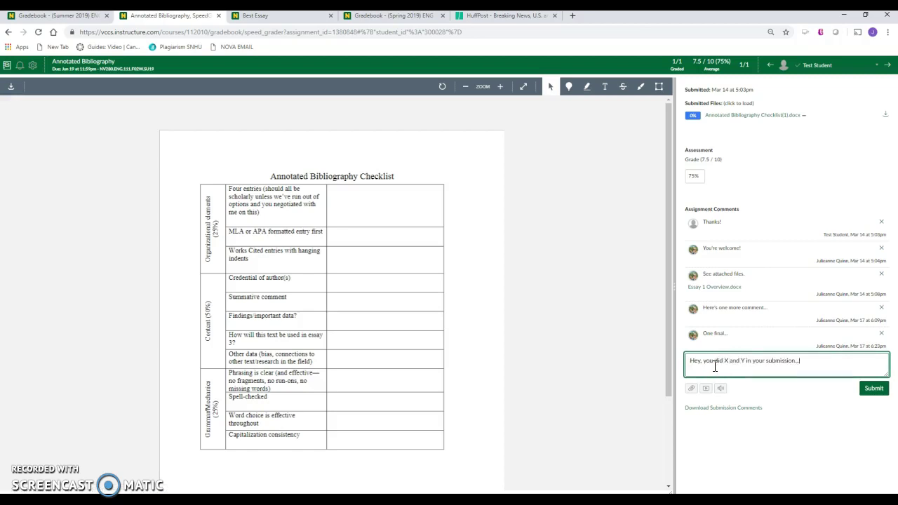
left_click(793, 359)
left_click(705, 393)
left_click(698, 385)
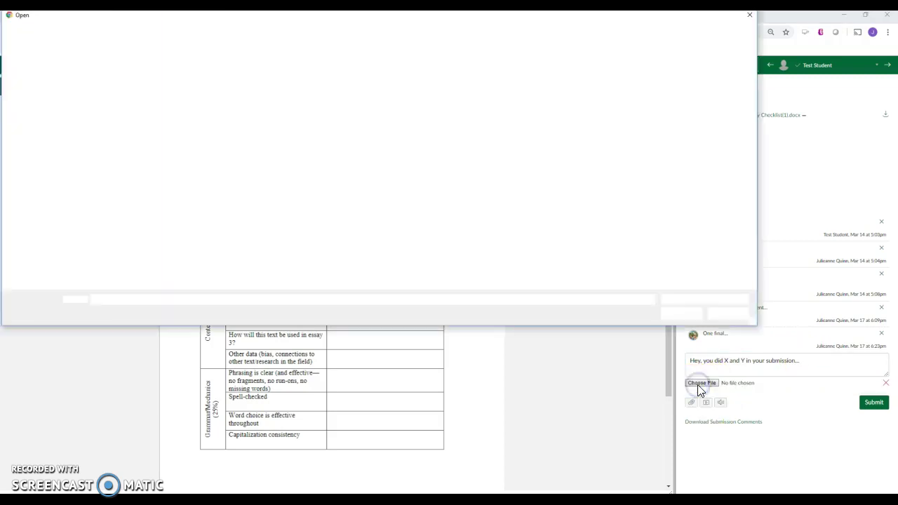
double_click(132, 150)
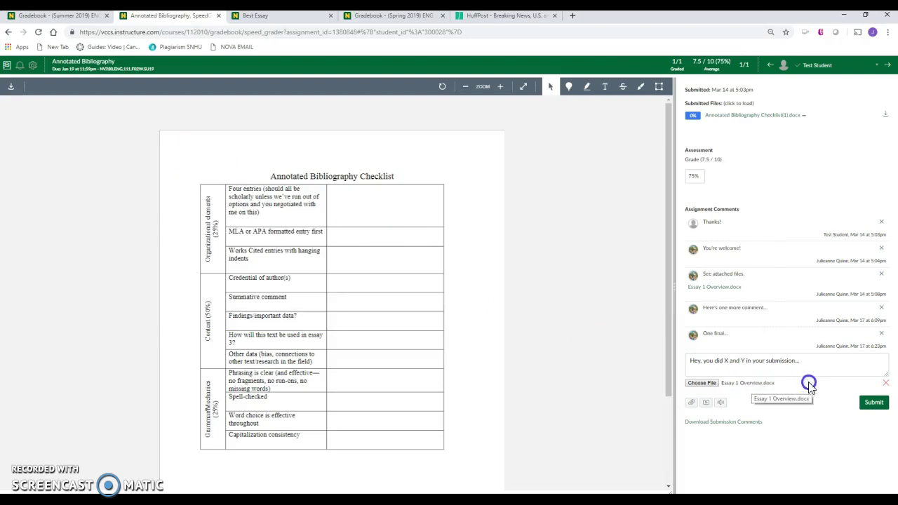
left_click(872, 402)
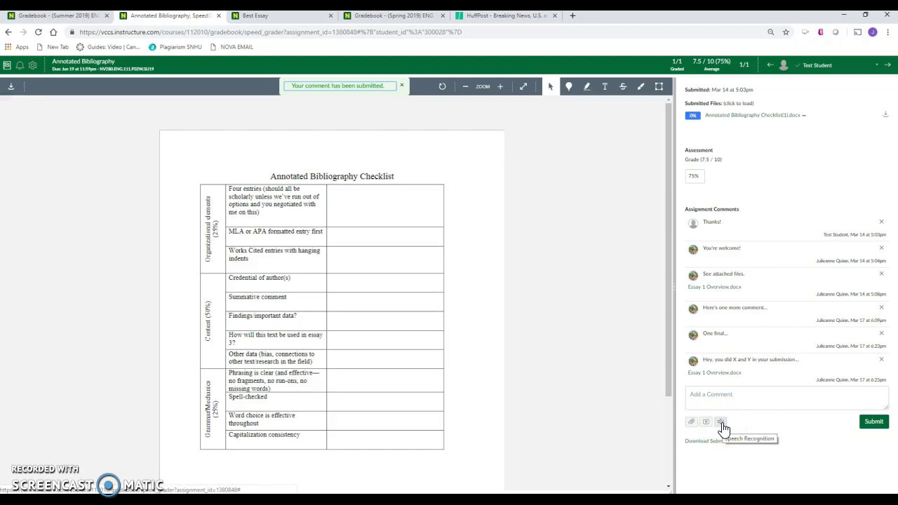
Dictate a draft feedback comment with speech to text, allowing microphone access
left_click(721, 423)
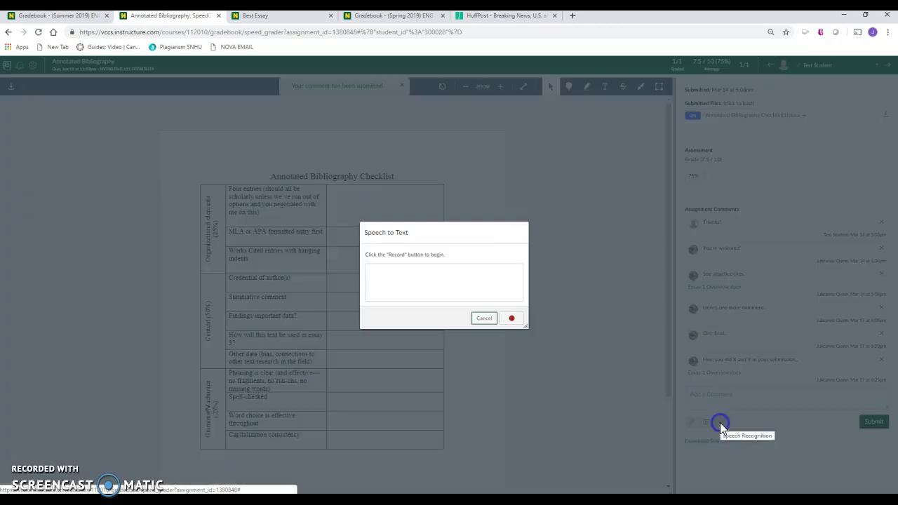
left_click(512, 320)
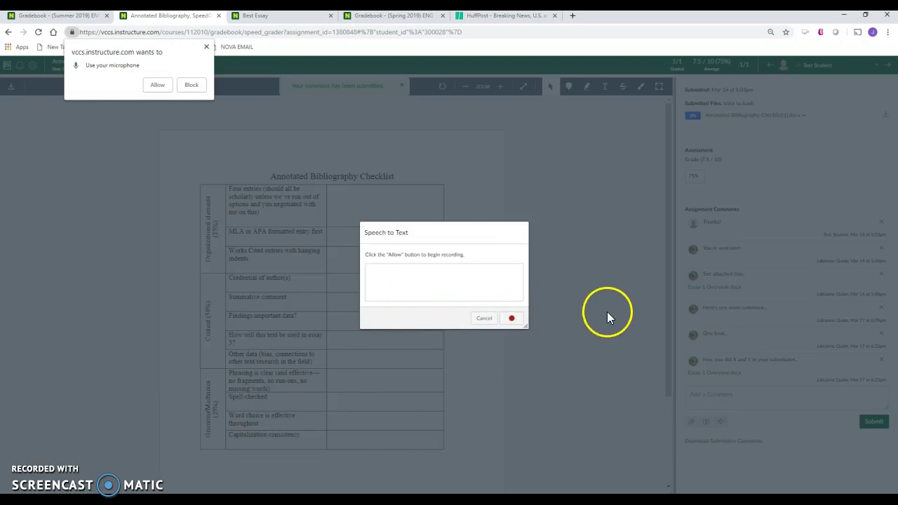
left_click(160, 89)
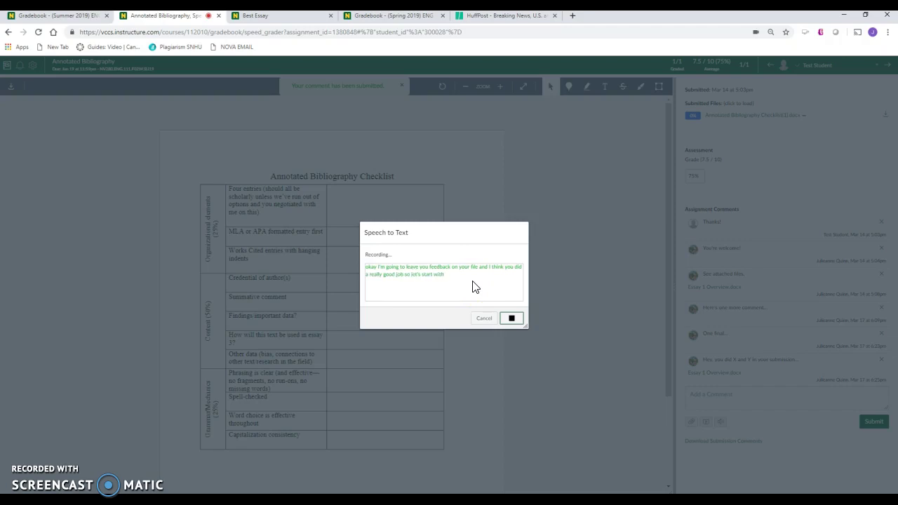
left_click(512, 319)
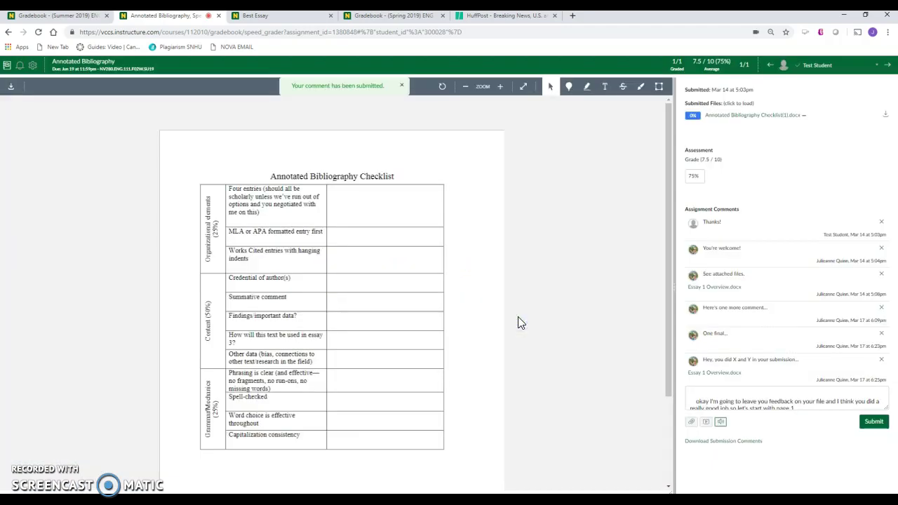
Replace the comment's lowercase opening with 'Ok' so it begins 'Okay'
left_click(819, 404)
key("ctrl+a")
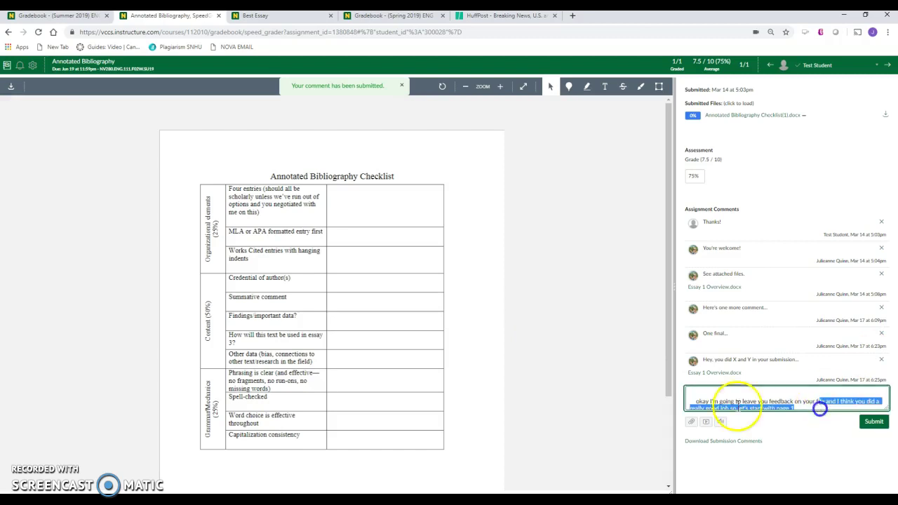
left_click(694, 401)
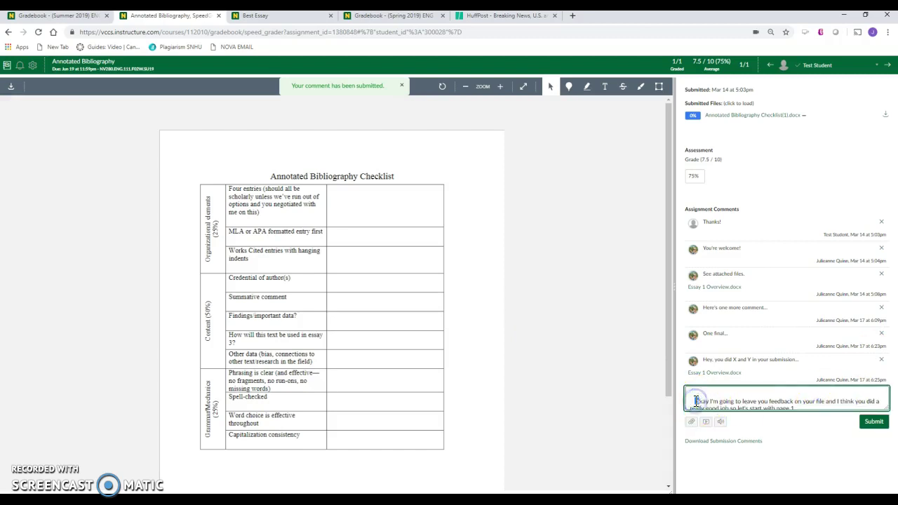
key("Delete")
type("Ok")
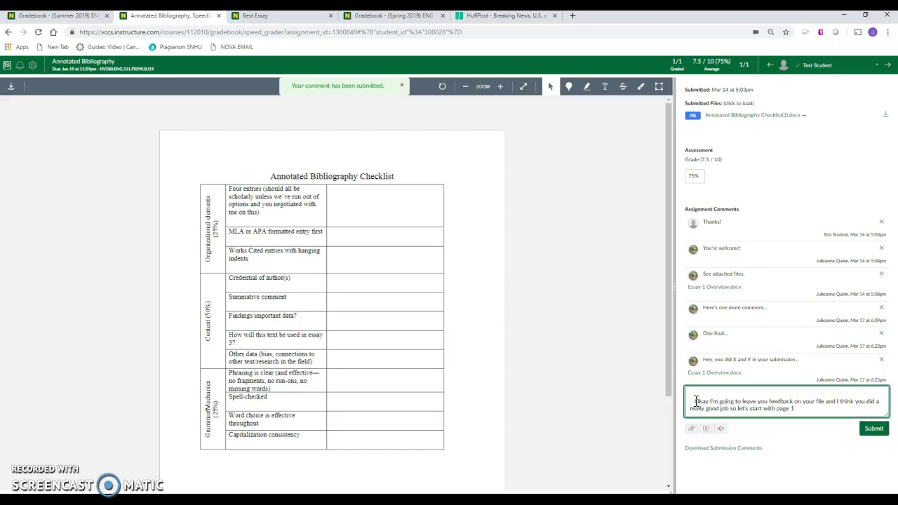
left_click(796, 408)
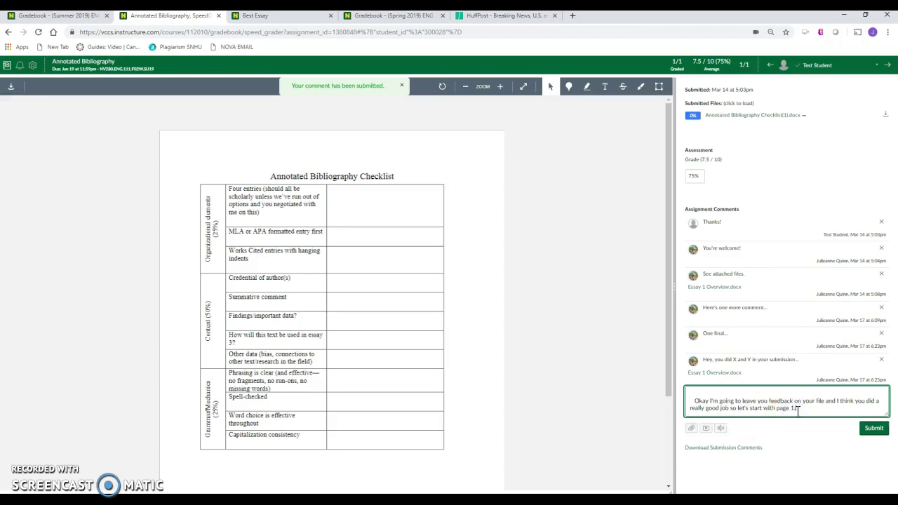
Skip the media recorder and post the typed comment about starting with page 1
left_click(706, 430)
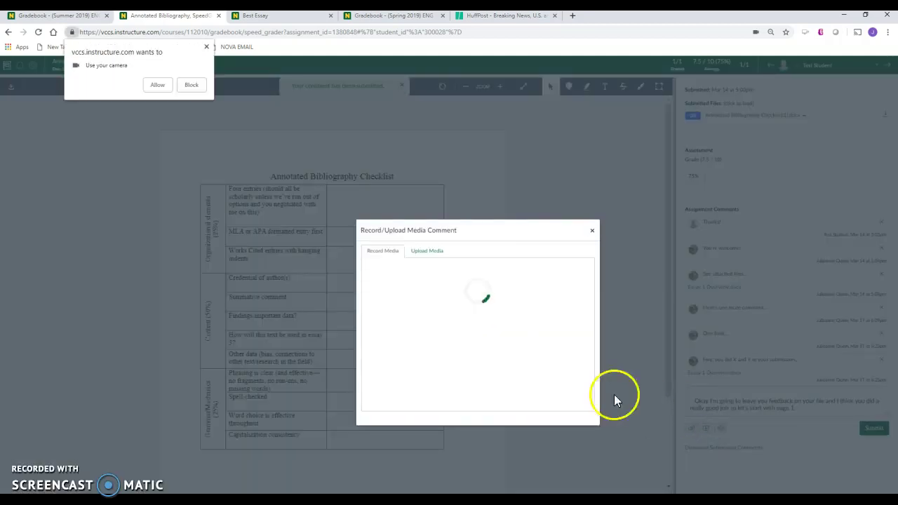
left_click(207, 48)
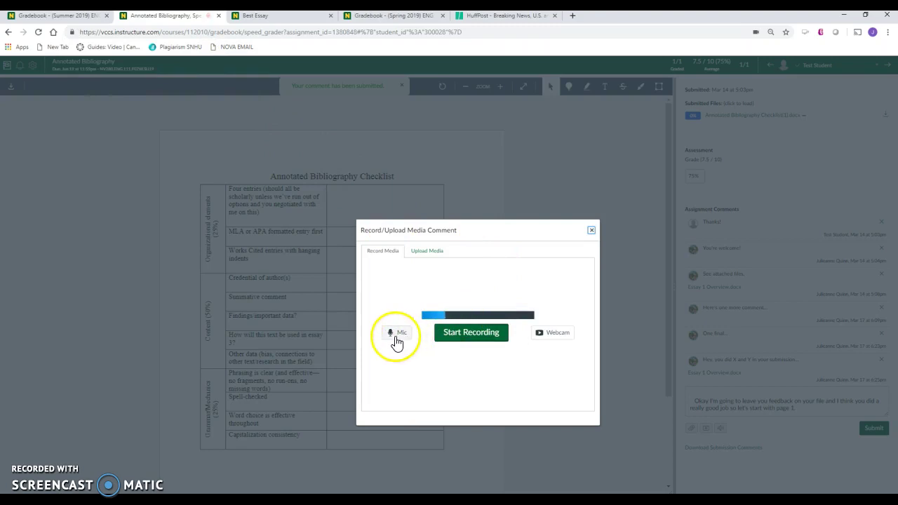
left_click(592, 230)
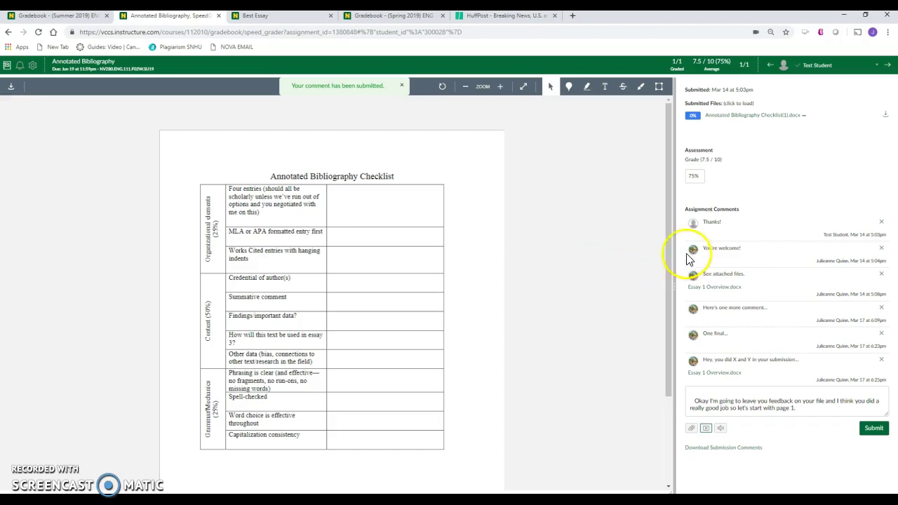
left_click(865, 436)
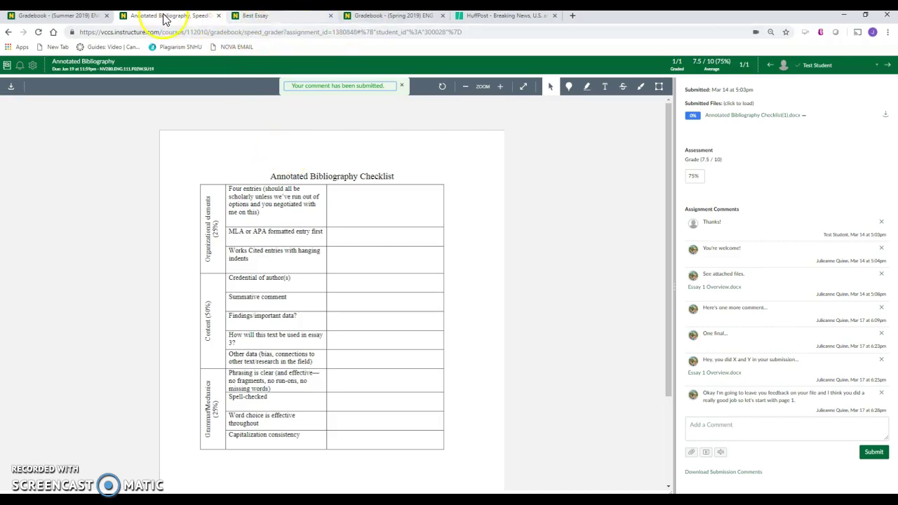
Back in the gradebook, review Annotated Bibliography's message-students recipient options without sending anything
left_click(74, 16)
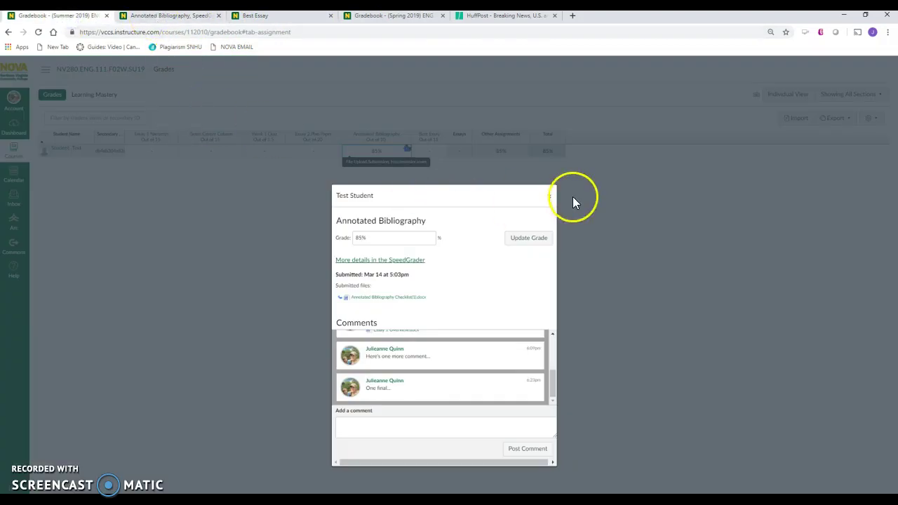
left_click(548, 196)
left_click(295, 313)
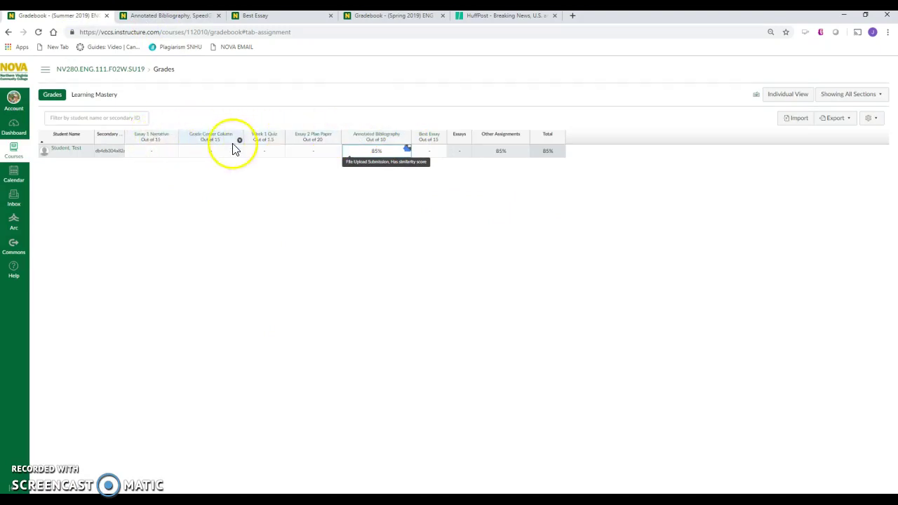
left_click(408, 142)
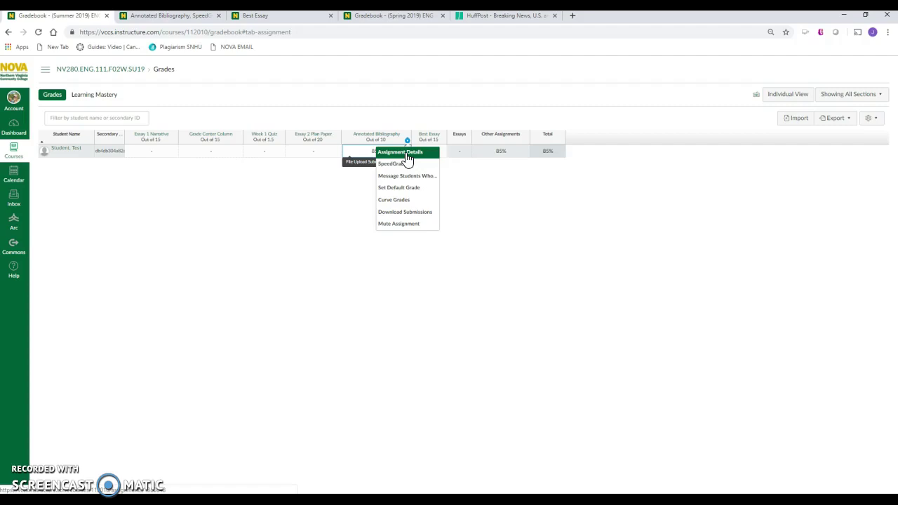
left_click(404, 165)
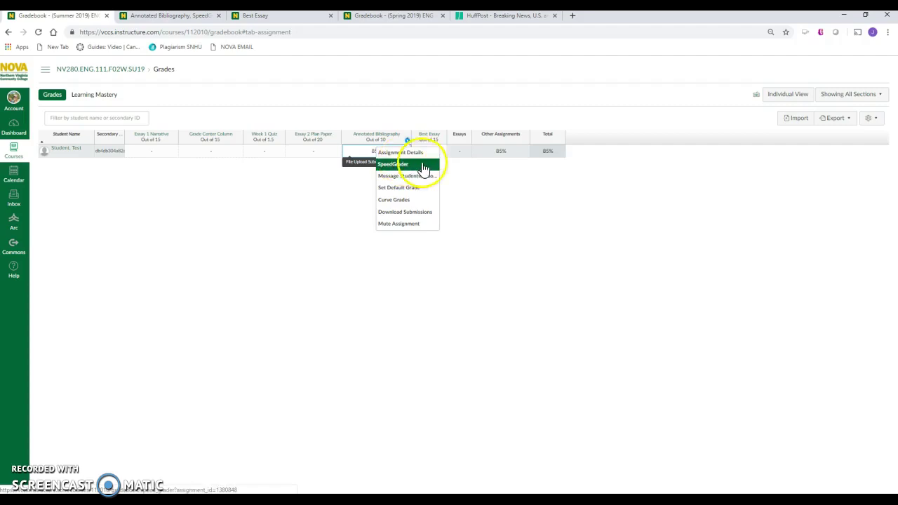
left_click(412, 180)
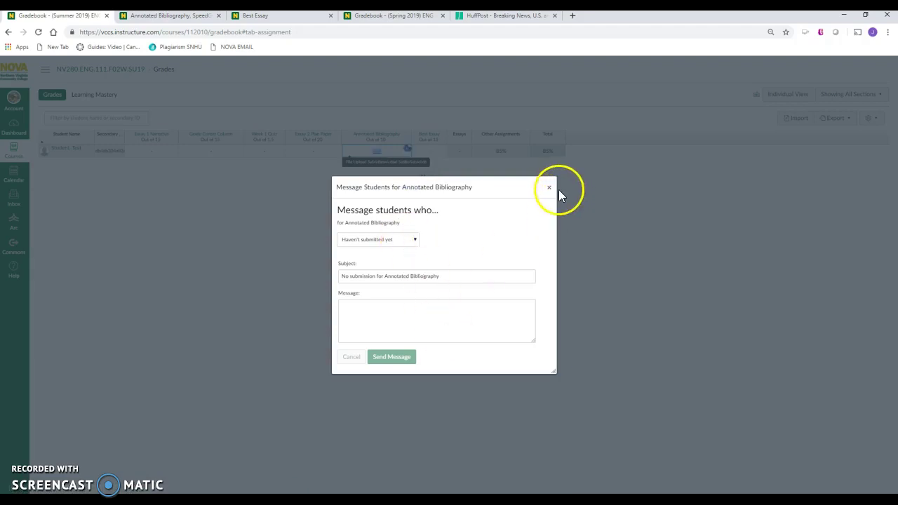
left_click(401, 241)
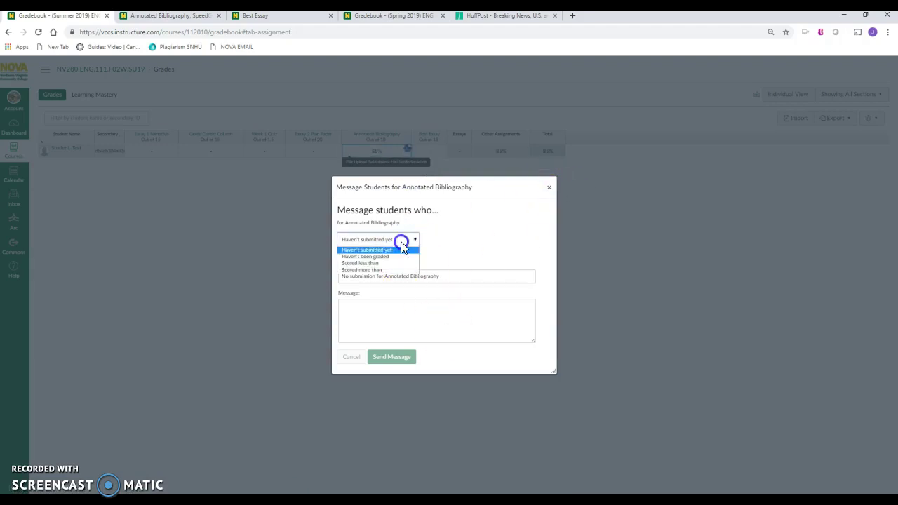
left_click(545, 188)
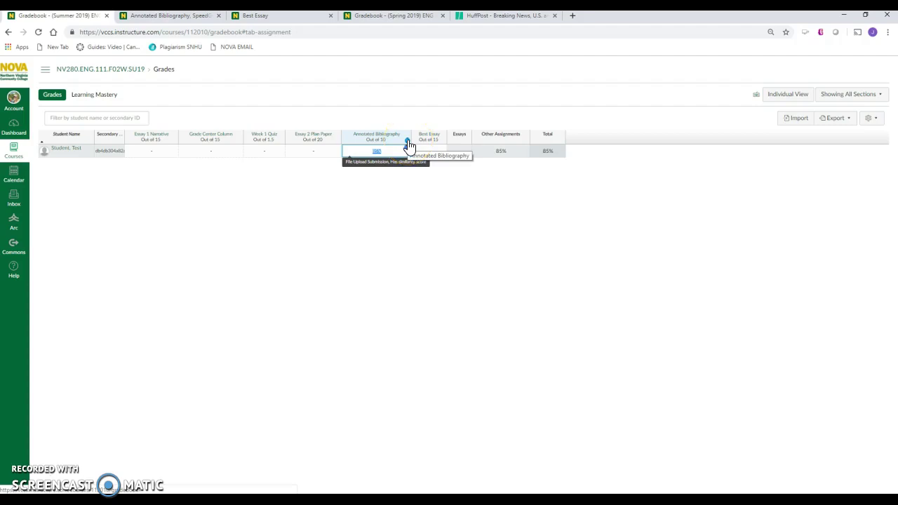
Download all Annotated Bibliography submissions as a zip and copy the submission file inside
left_click(407, 143)
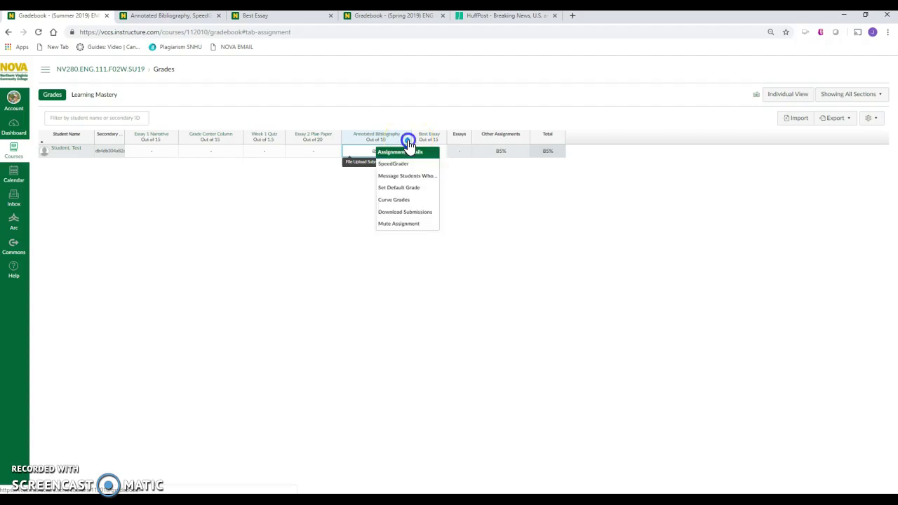
left_click(418, 212)
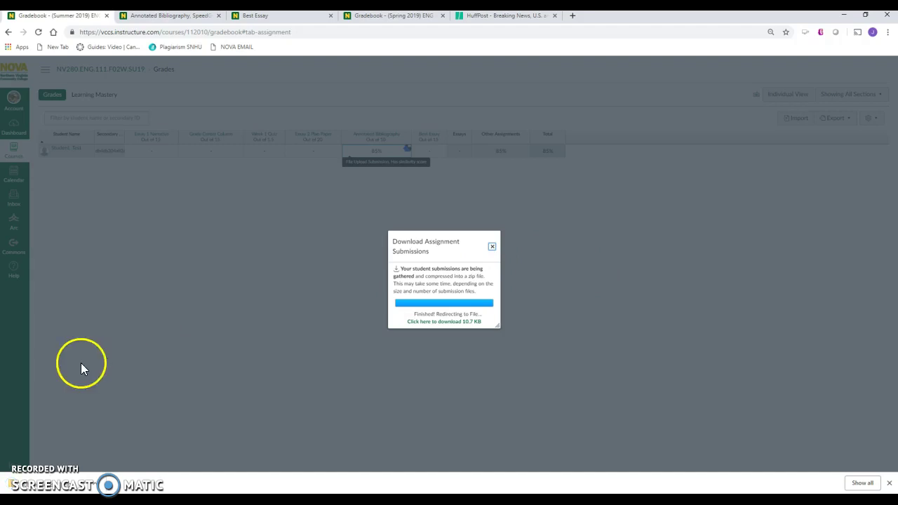
left_click(246, 367)
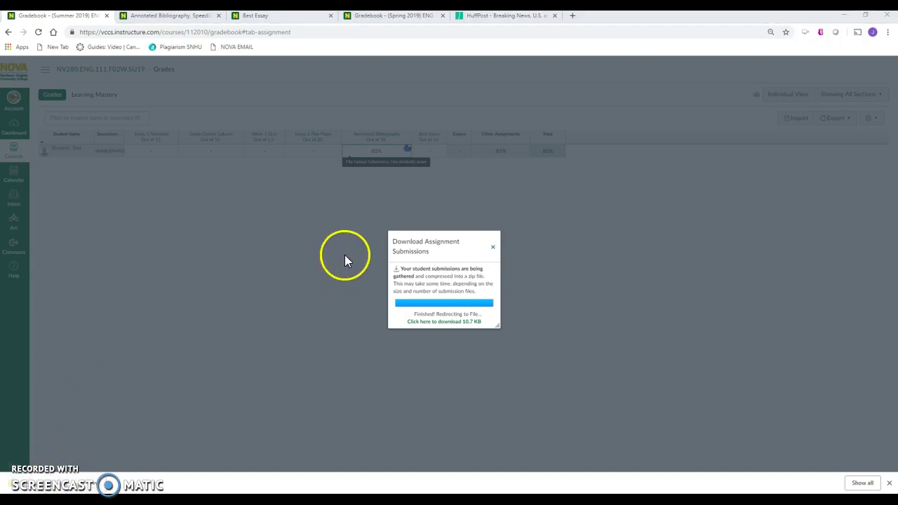
left_click(82, 96)
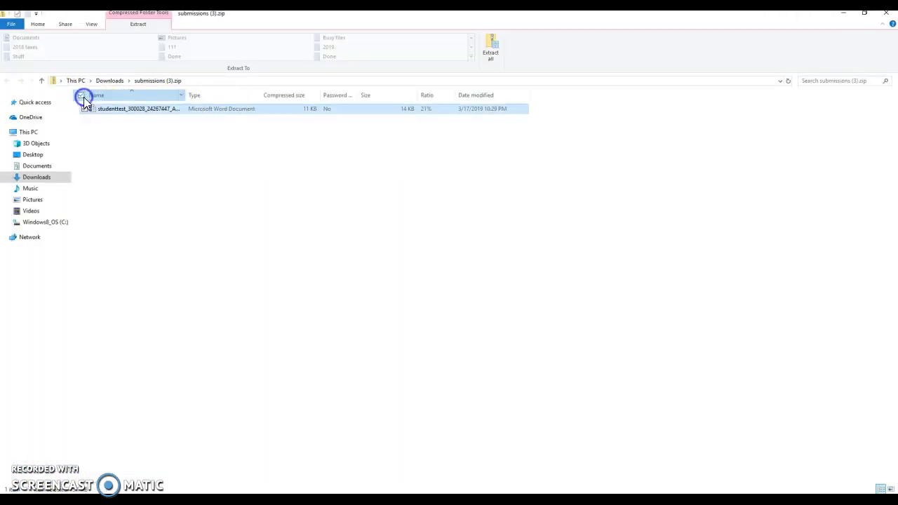
right_click(90, 110)
left_click(54, 141)
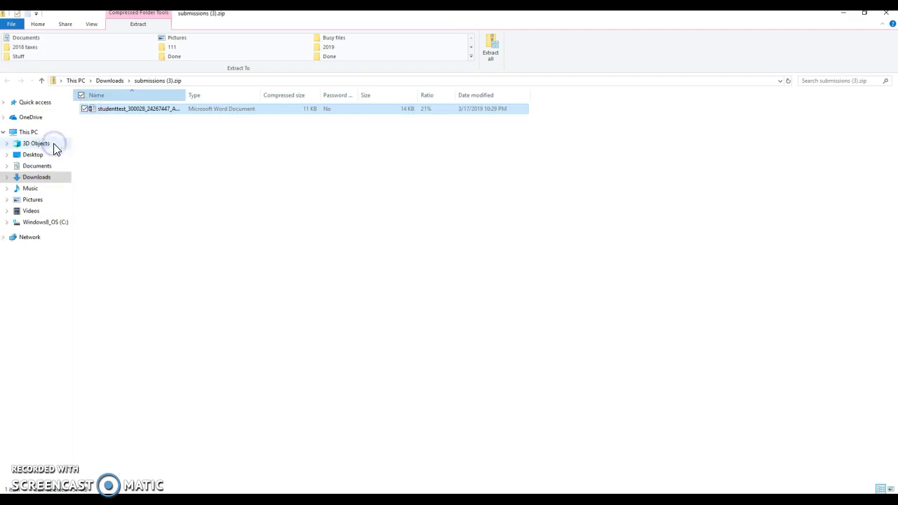
Drag the Annotated Bibliography column left, ahead of Essay 2 Plan Paper
left_click(844, 14)
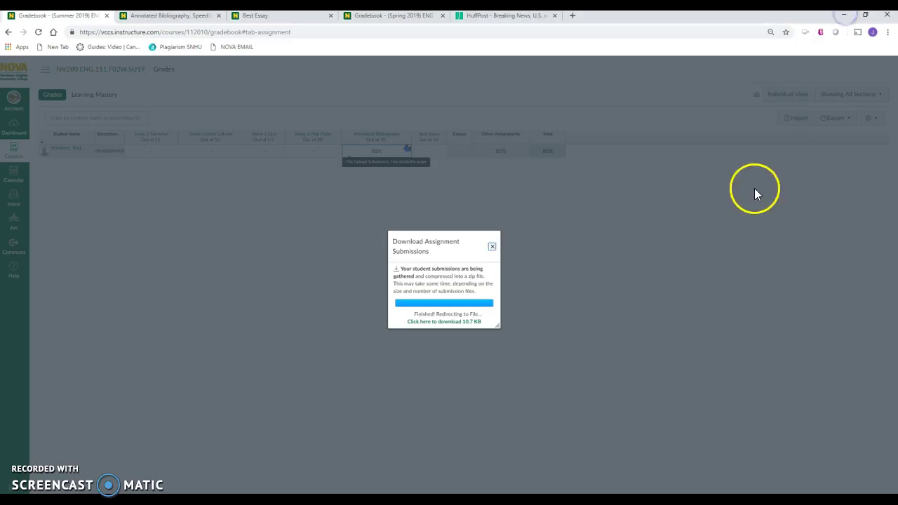
left_click(492, 247)
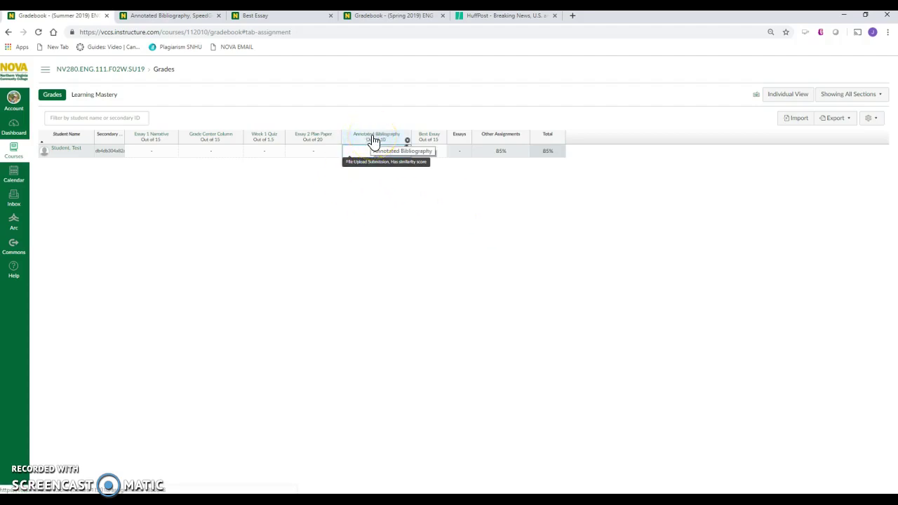
mouse_move(367, 139)
left_mouse_down()
mouse_move(203, 140)
mouse_move(338, 140)
left_mouse_up()
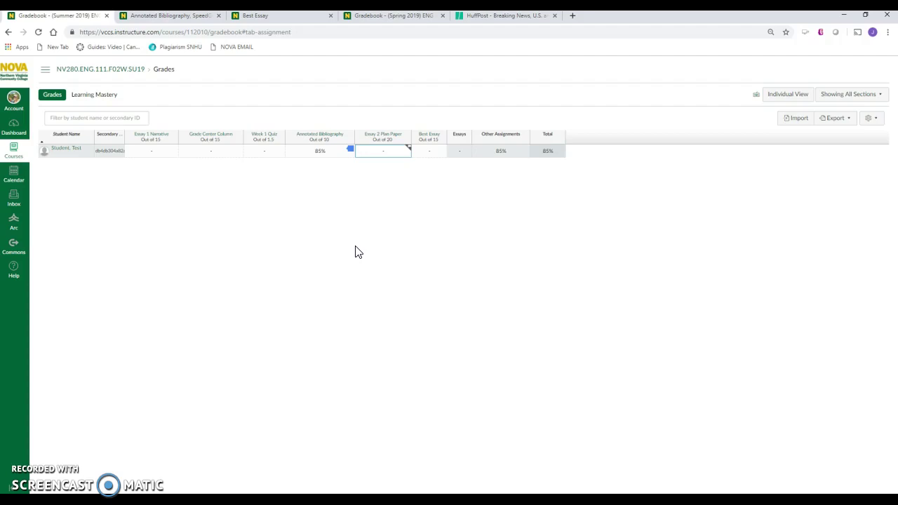
Resize the Secondary ID column so the IDs are fully visible
left_click(122, 138)
left_click_drag(122, 138, 141, 140)
left_click(195, 300)
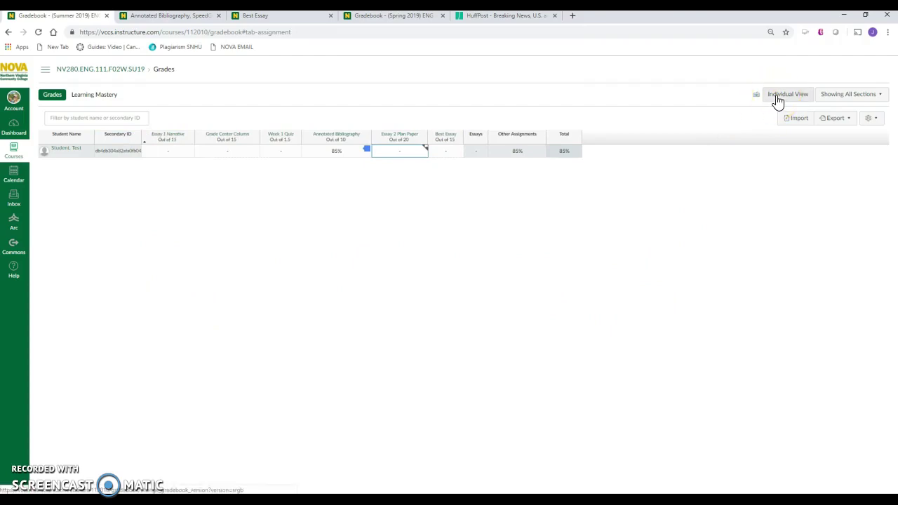
Turn on Show Notes Column in gradebook settings and leave the test student's note empty
left_click(871, 119)
left_click(849, 136)
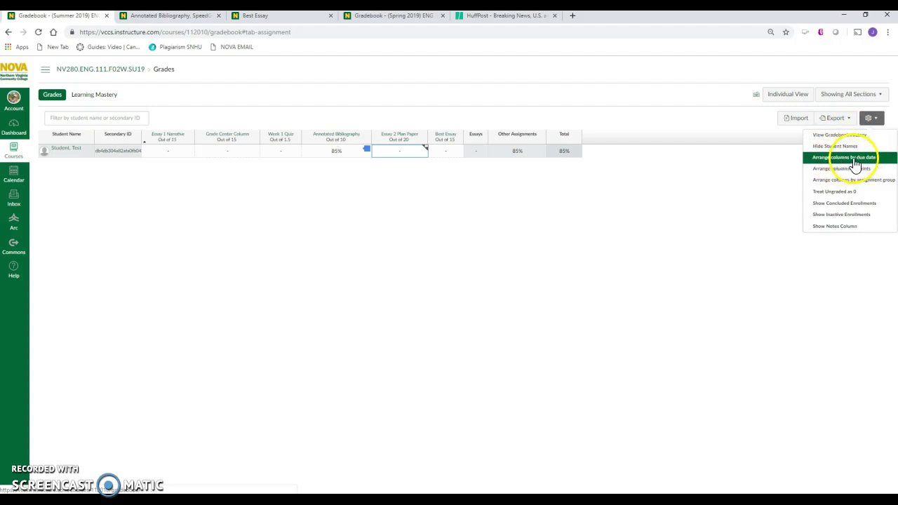
left_click(829, 226)
left_click(140, 150)
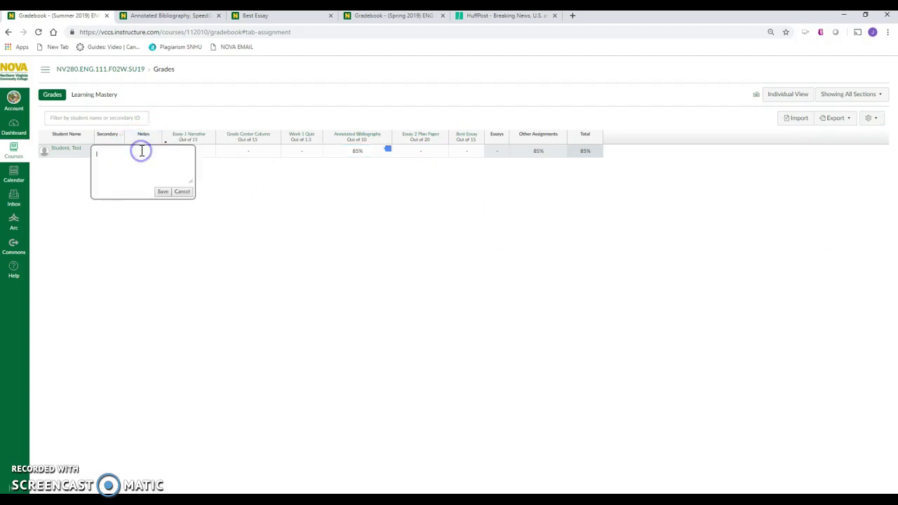
left_click(179, 192)
left_click(142, 152)
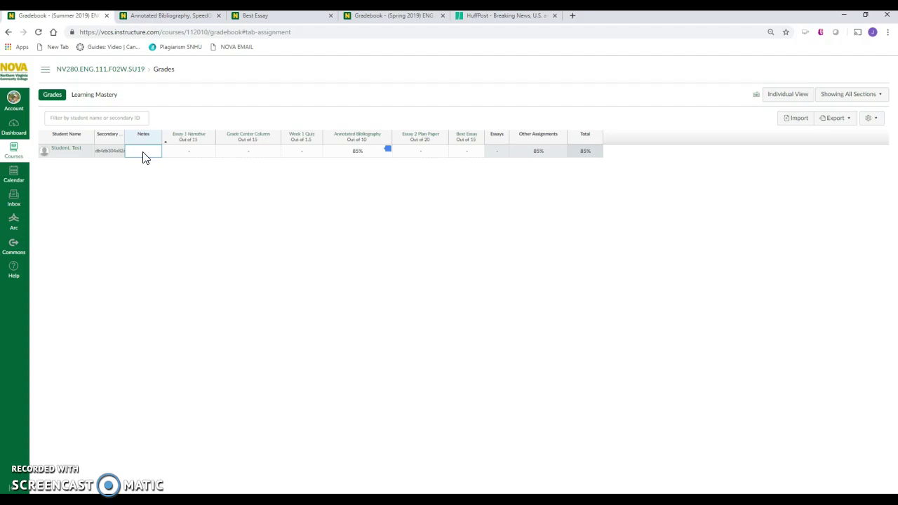
left_click(157, 143)
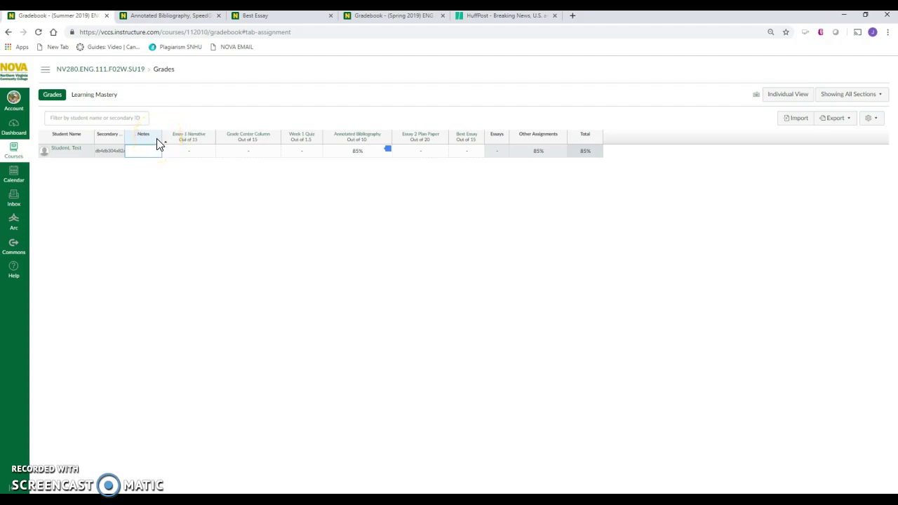